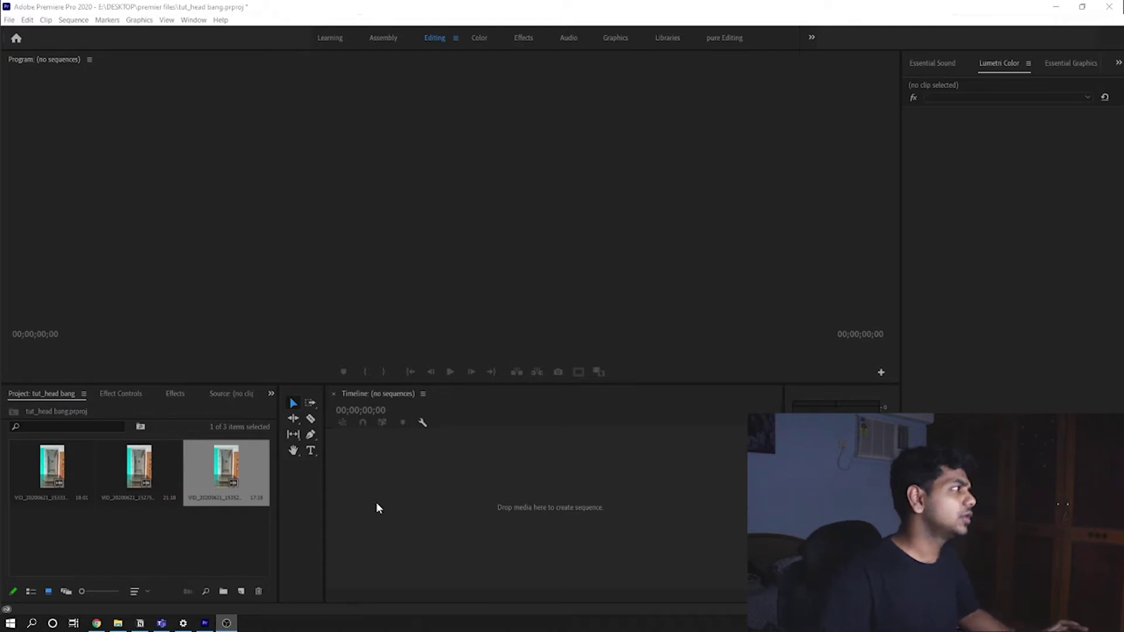
Save the project and create a new sequence from clip VID_20200621_152751
left_click(432, 490)
key("ctrl+s")
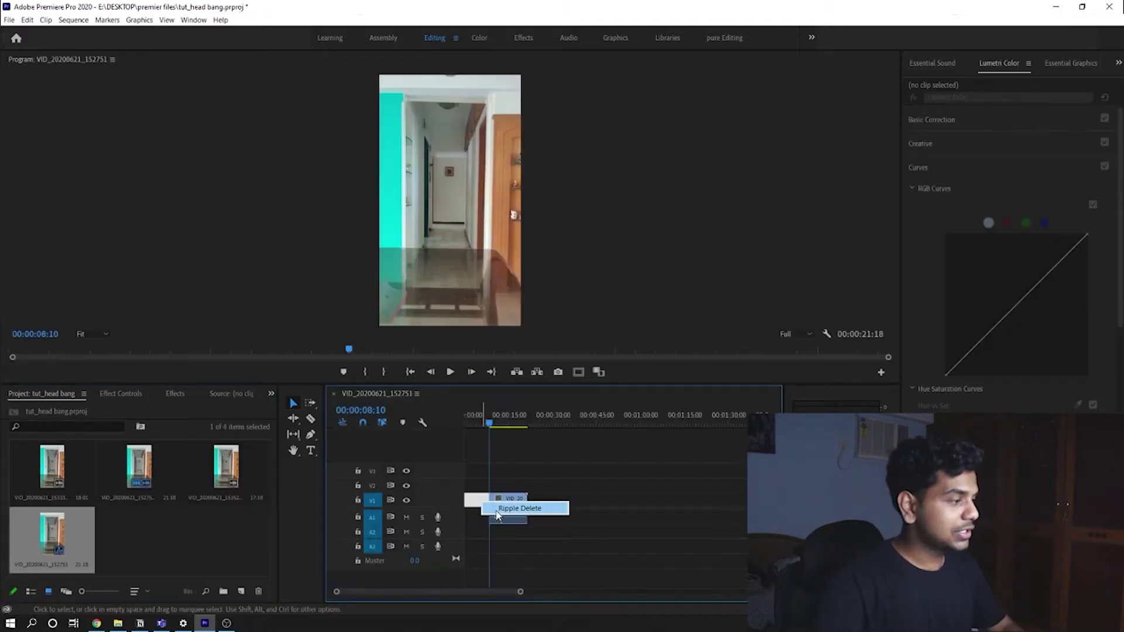
left_click(519, 509)
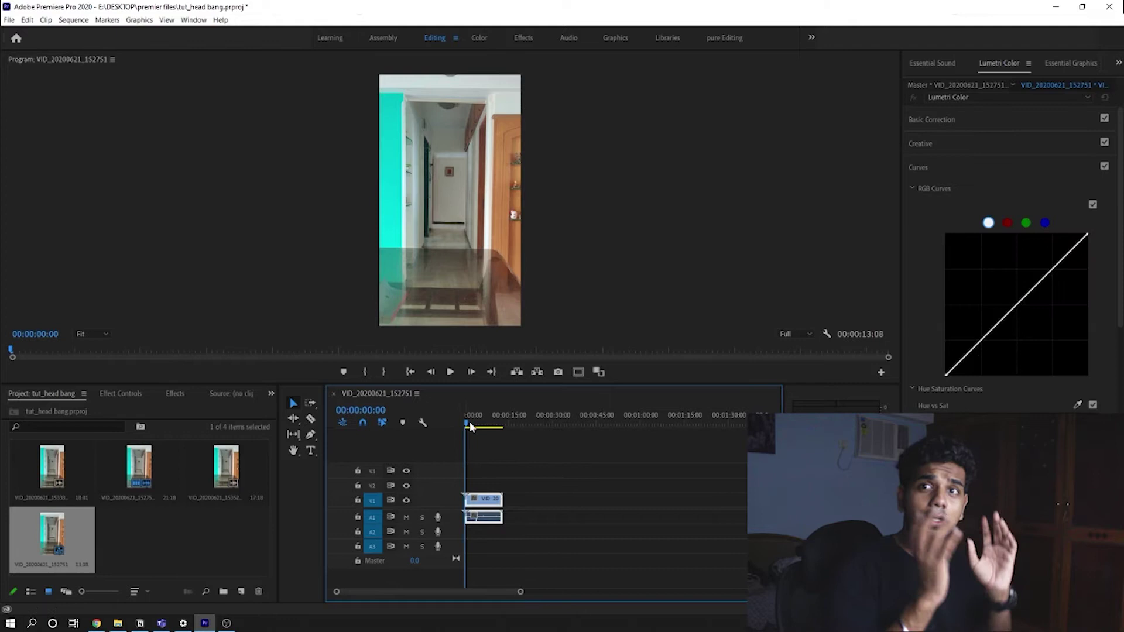
Trim the end of the hallway clip on V1 back to the jacket throw, around 11:14
key("space")
key("w")
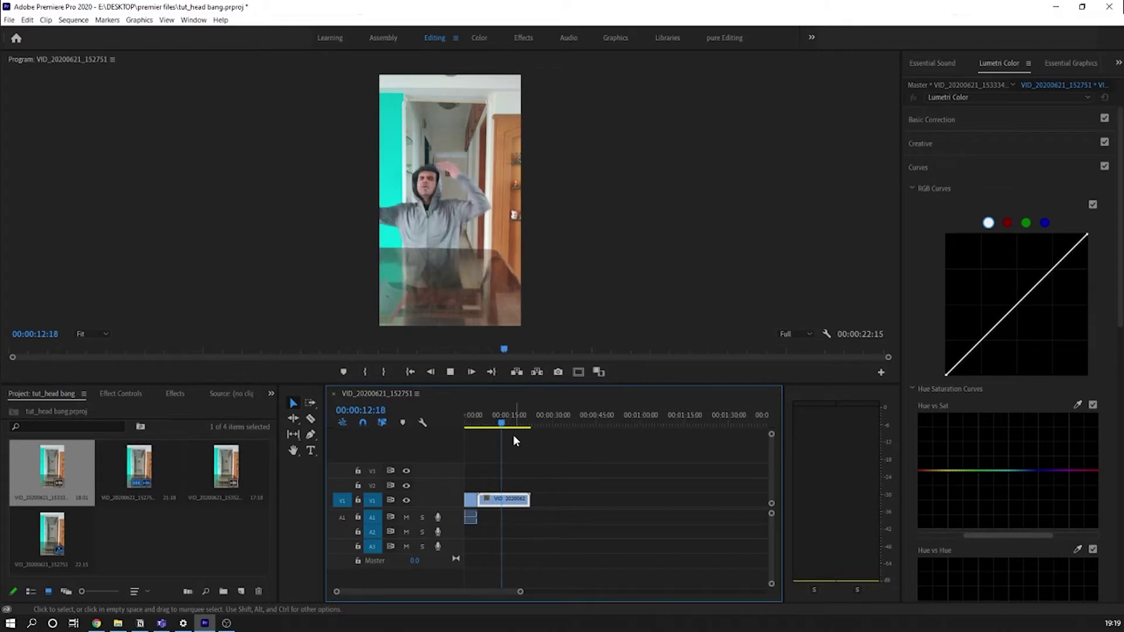
key("space")
left_click_drag(501, 423, 497, 423)
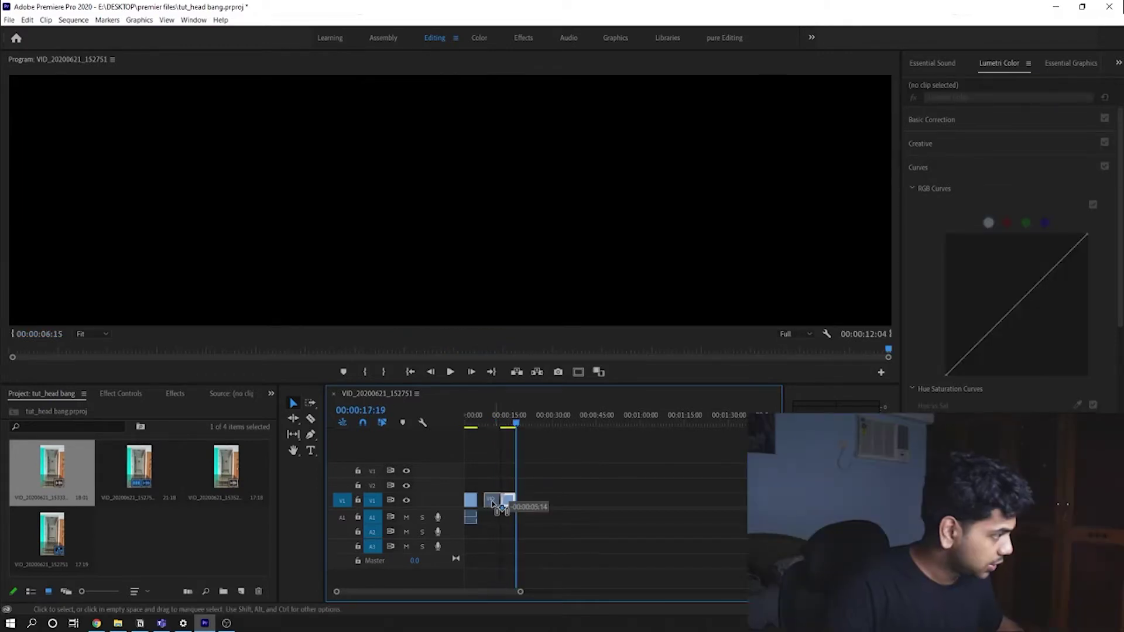
left_click_drag(518, 499, 491, 496)
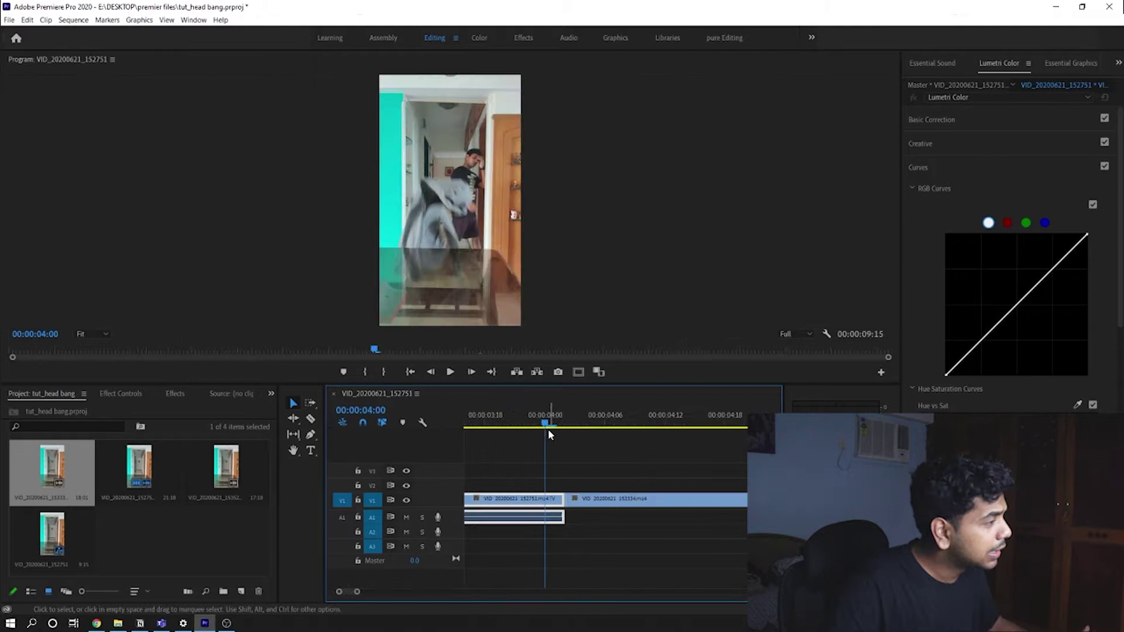
Butt VID_20200621_153334 directly against the hallway clip at about 4:02, closing the gap
key("Down")
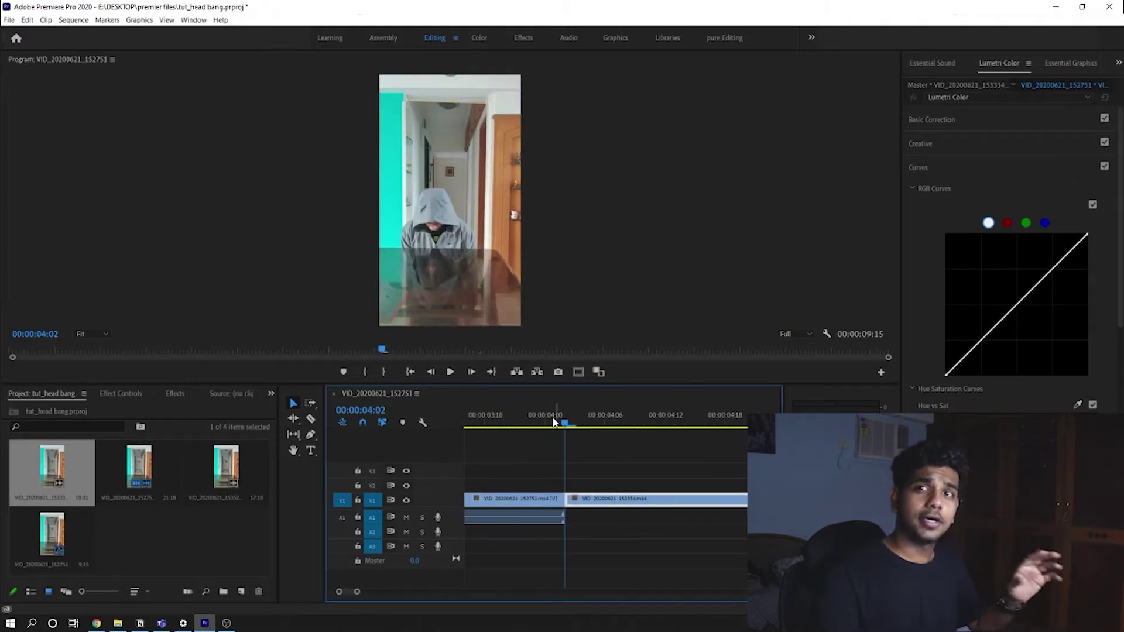
key("Right")
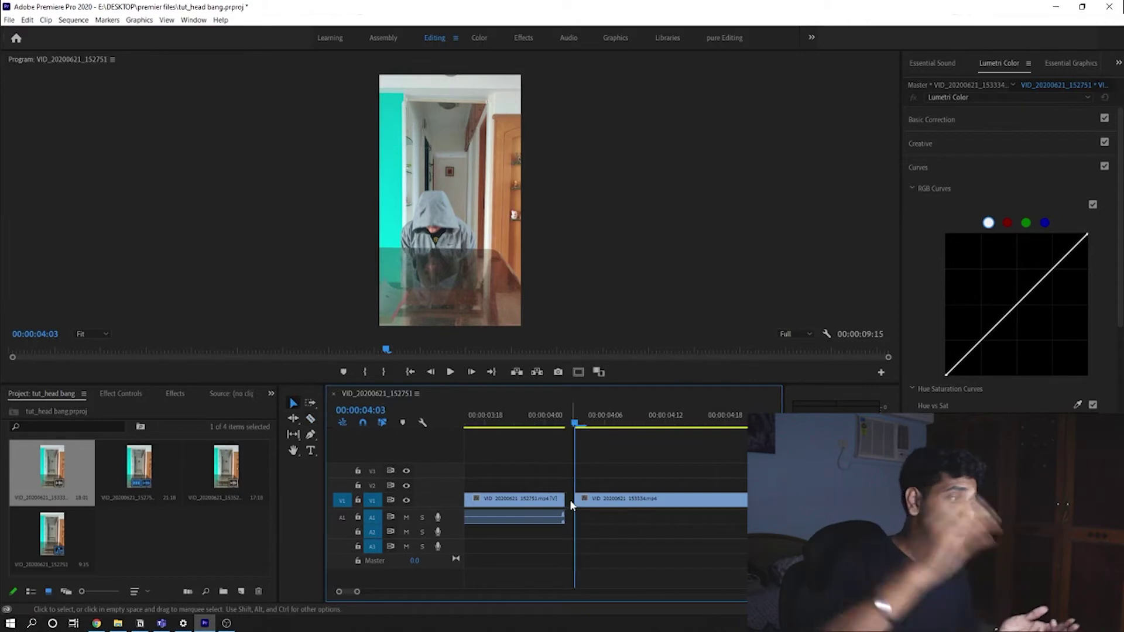
left_click_drag(571, 504, 563, 502)
left_click(550, 413)
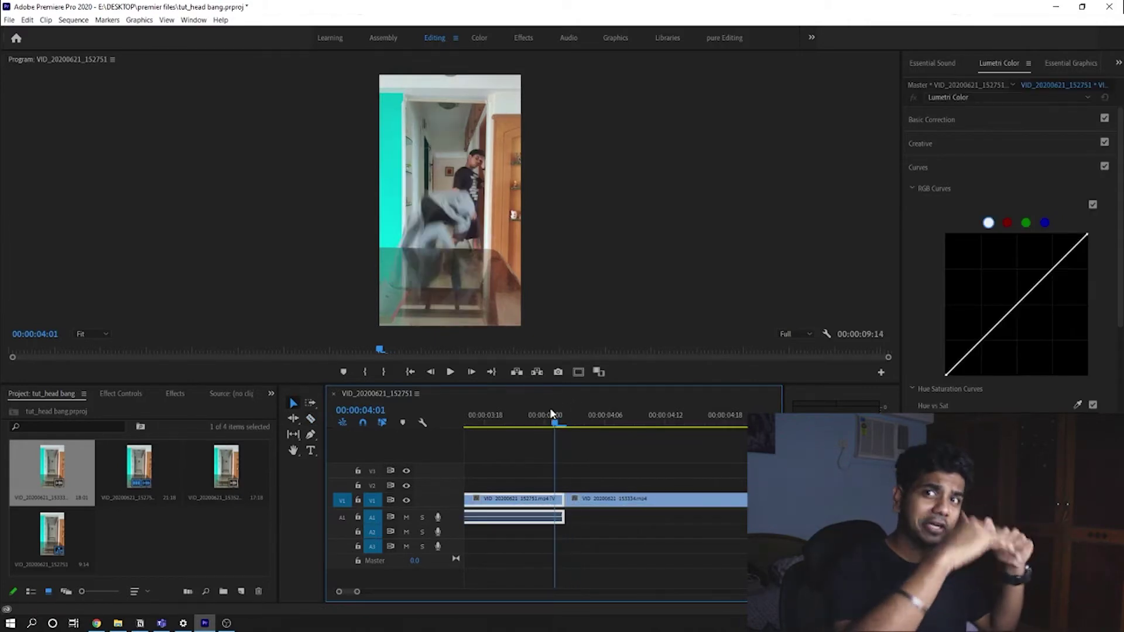
key("Right")
key("Right")
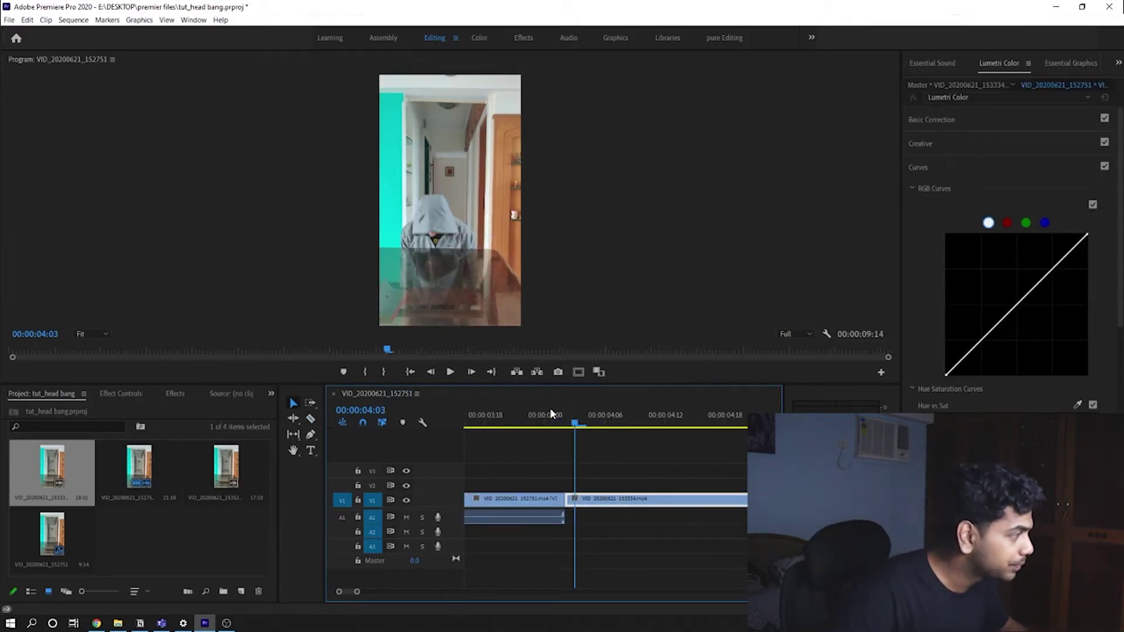
key("c")
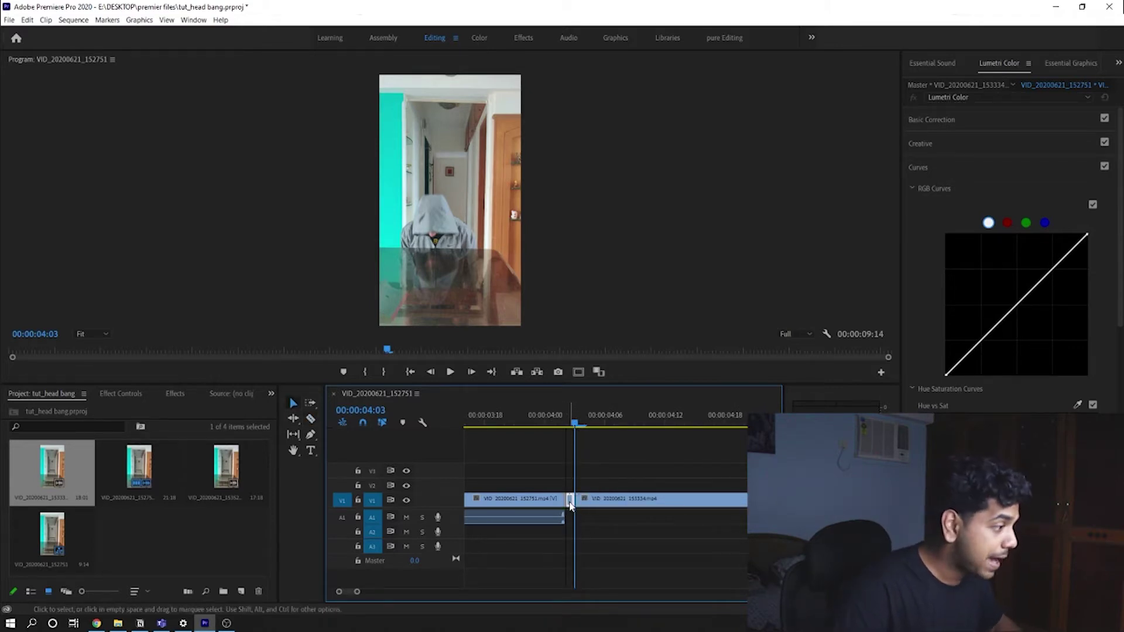
left_click_drag(571, 505, 566, 504)
left_click(545, 500)
Replay the jacket-to-head cut from just before the edit point to check it
left_click(539, 412)
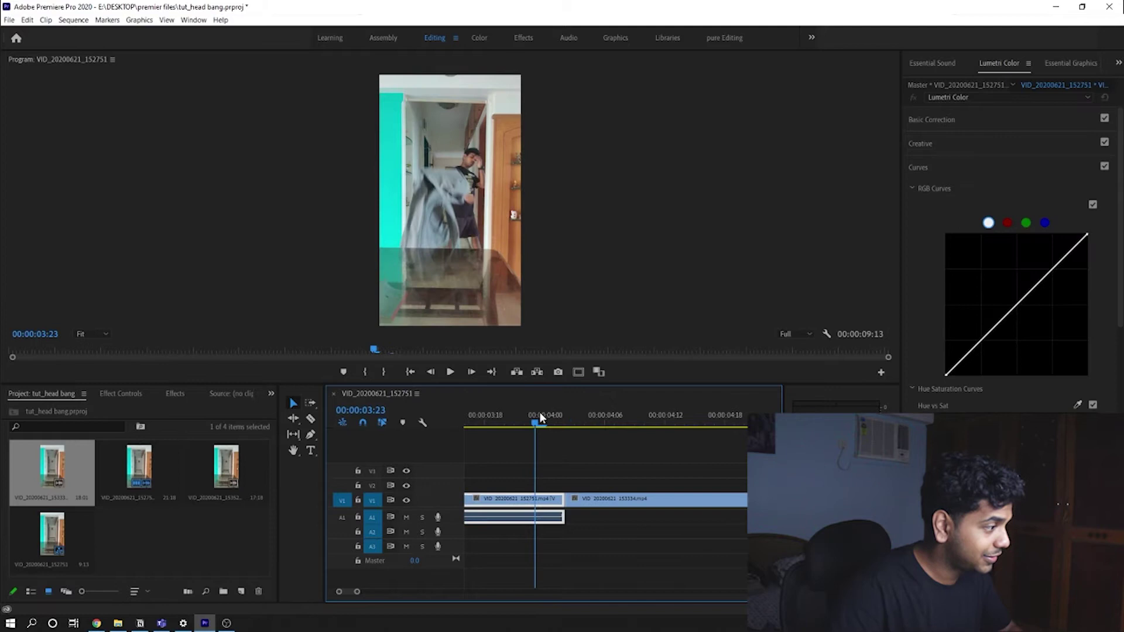
key("space")
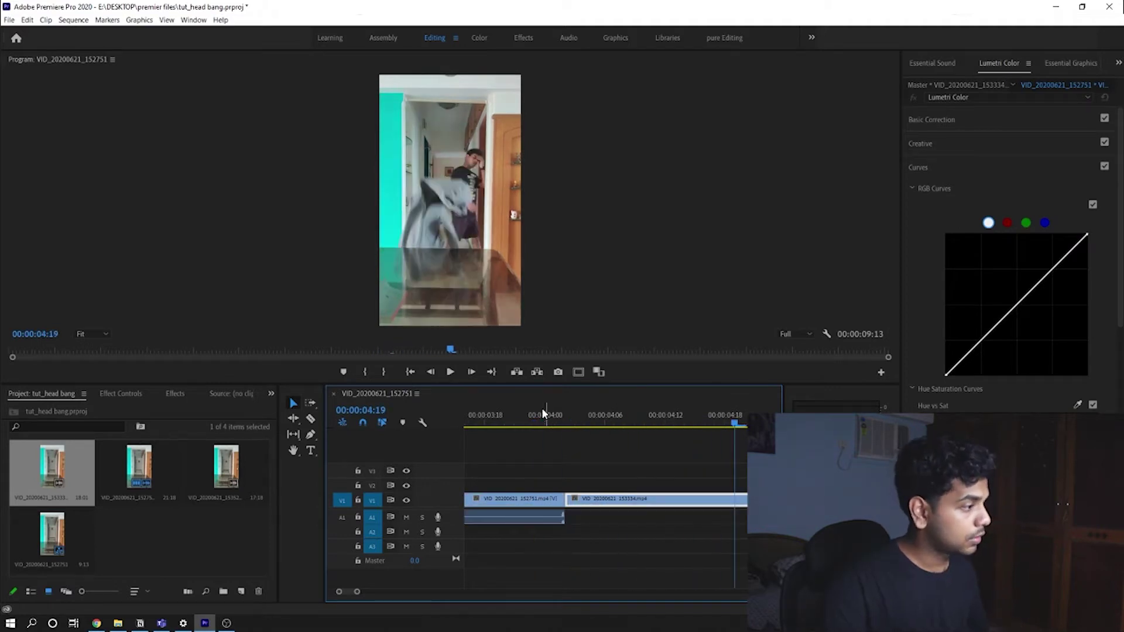
left_click(540, 411)
key("space")
left_click(540, 411)
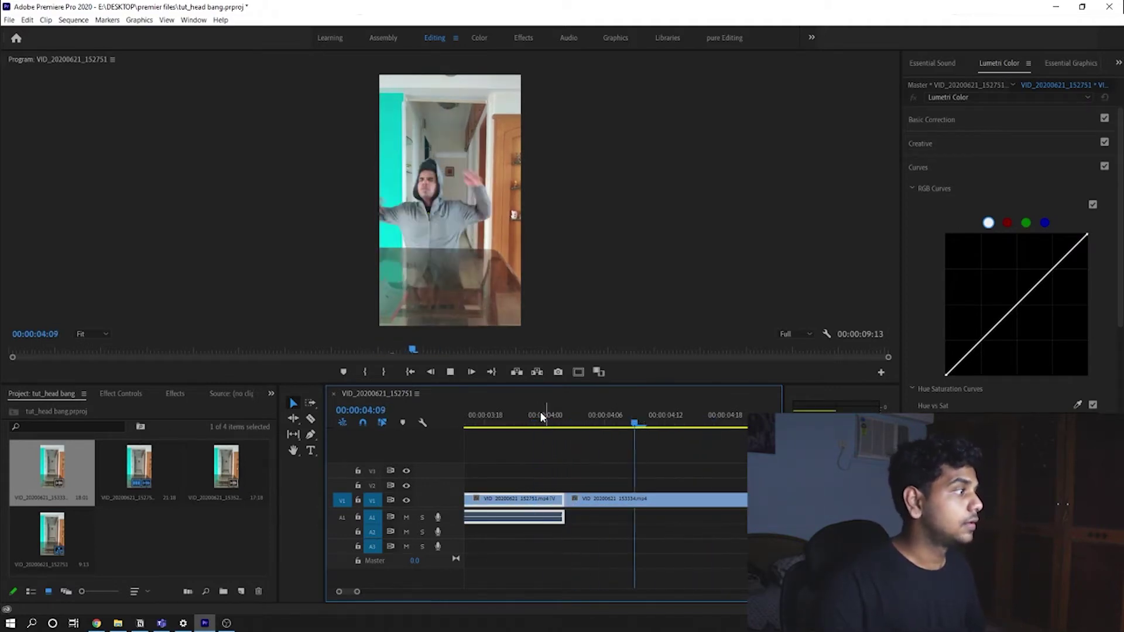
left_click_drag(542, 412, 454, 423)
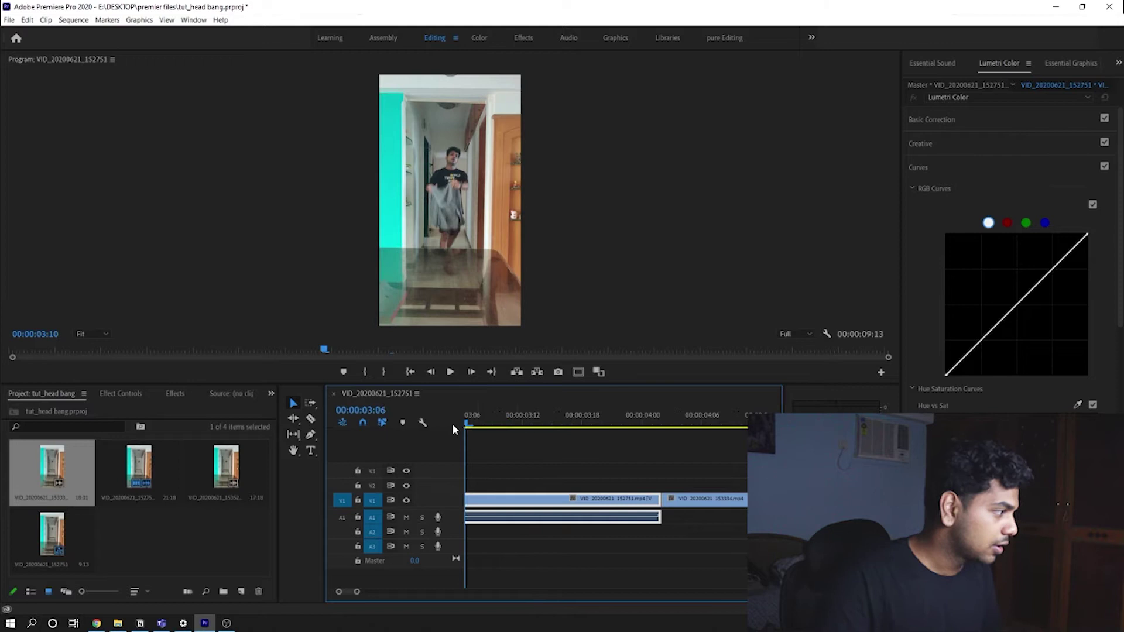
Review clip VID_20200621_153527 between 10:07 and 13:03 to choose the section to split out
key("space")
key("space")
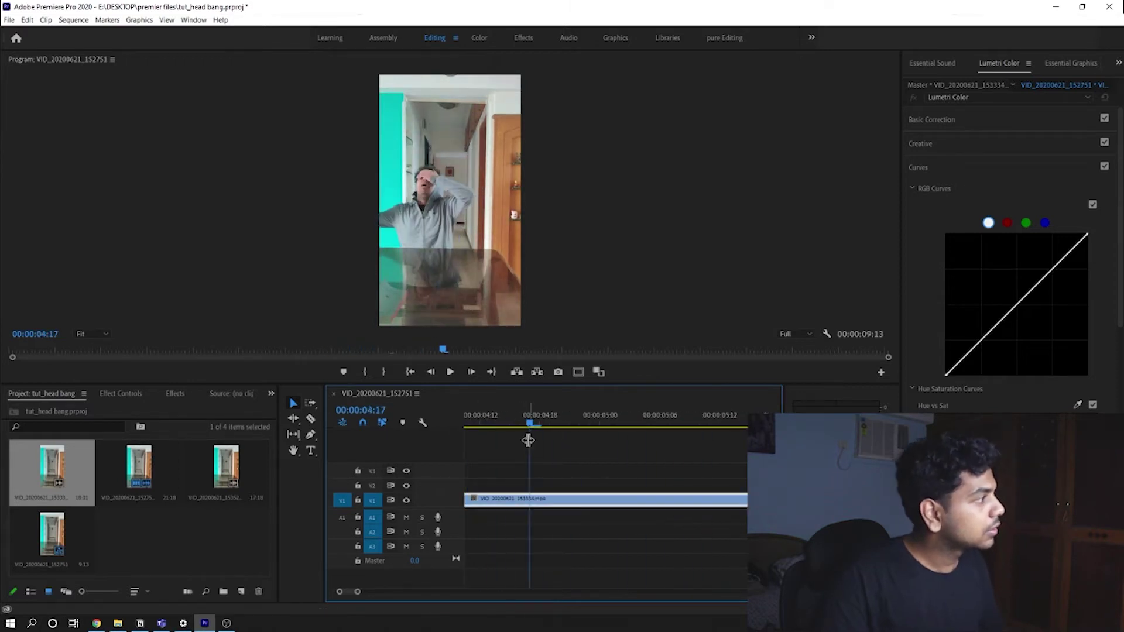
scroll(529, 454, "up", 2)
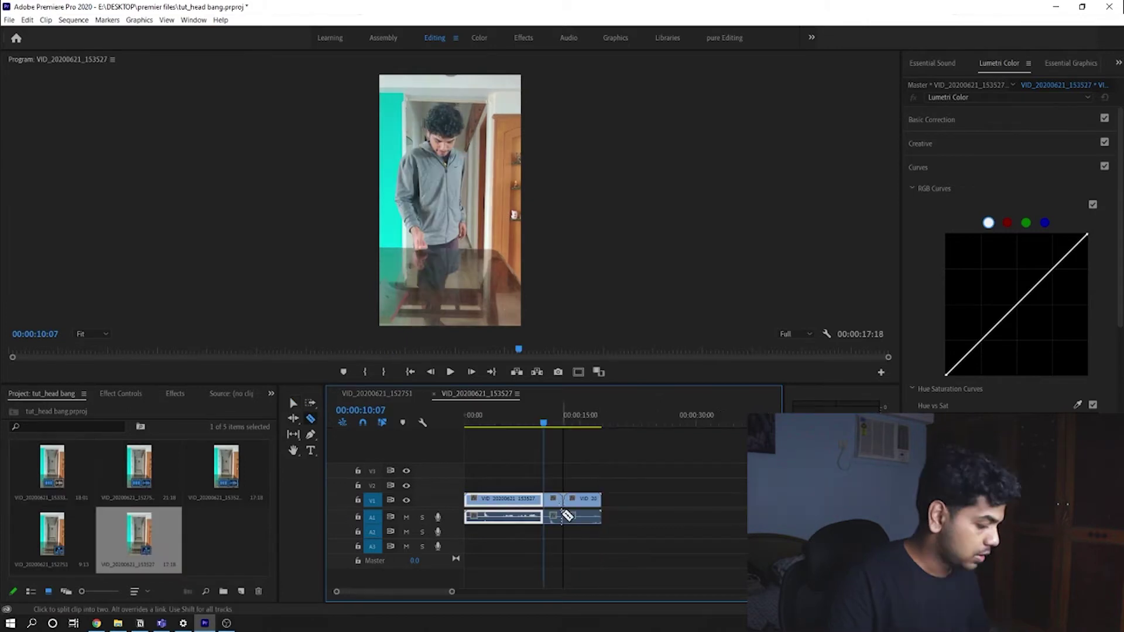
key("space")
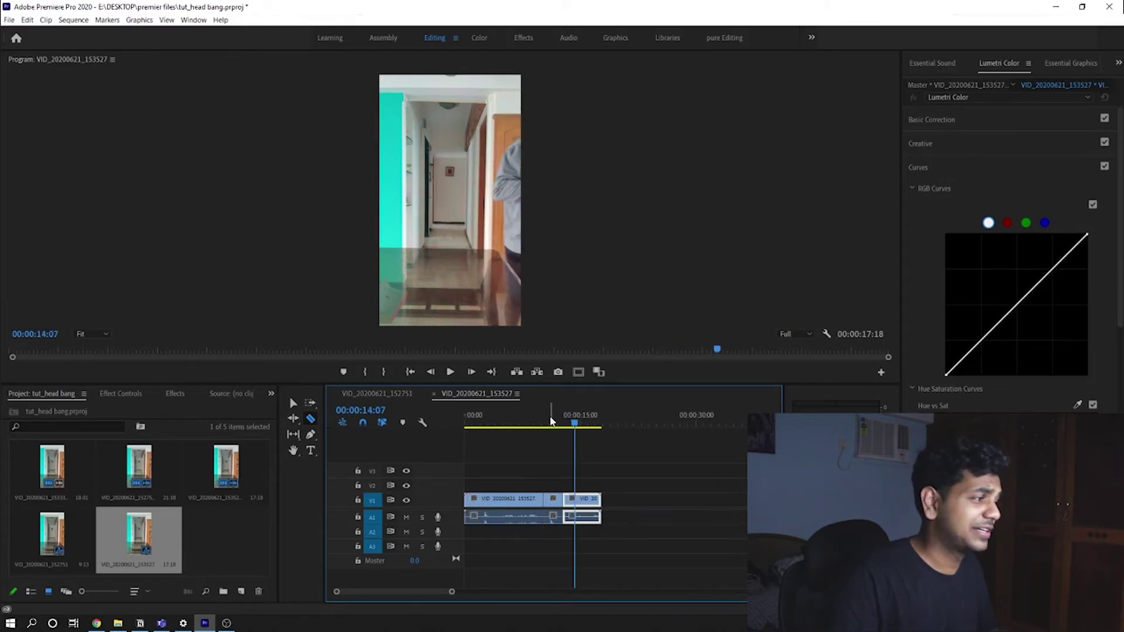
key("space")
left_click(549, 419)
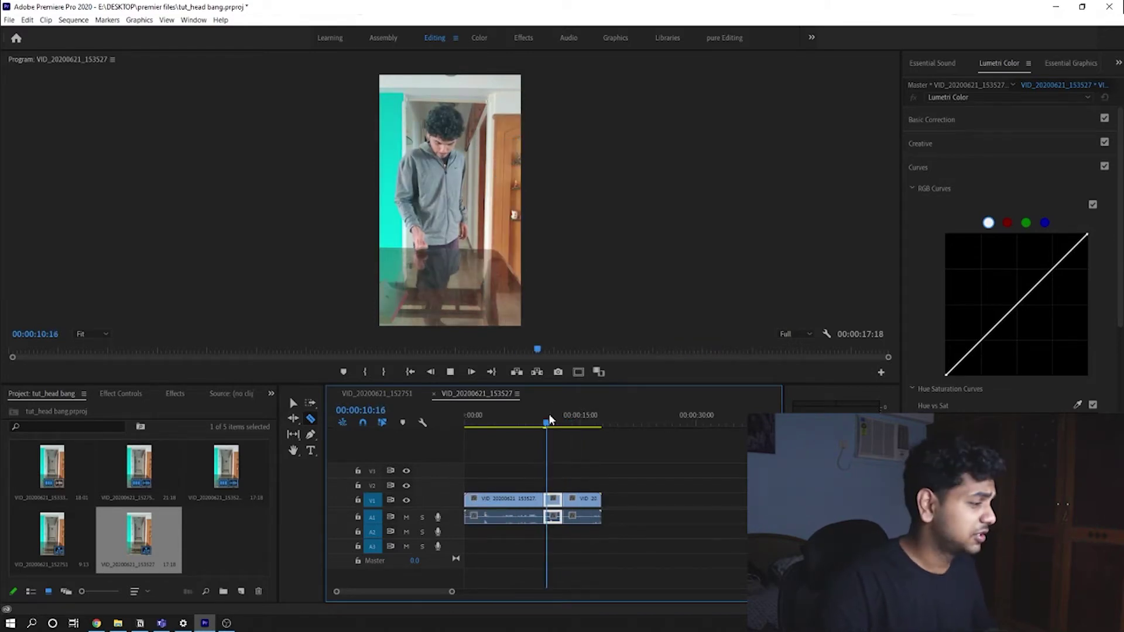
key("space")
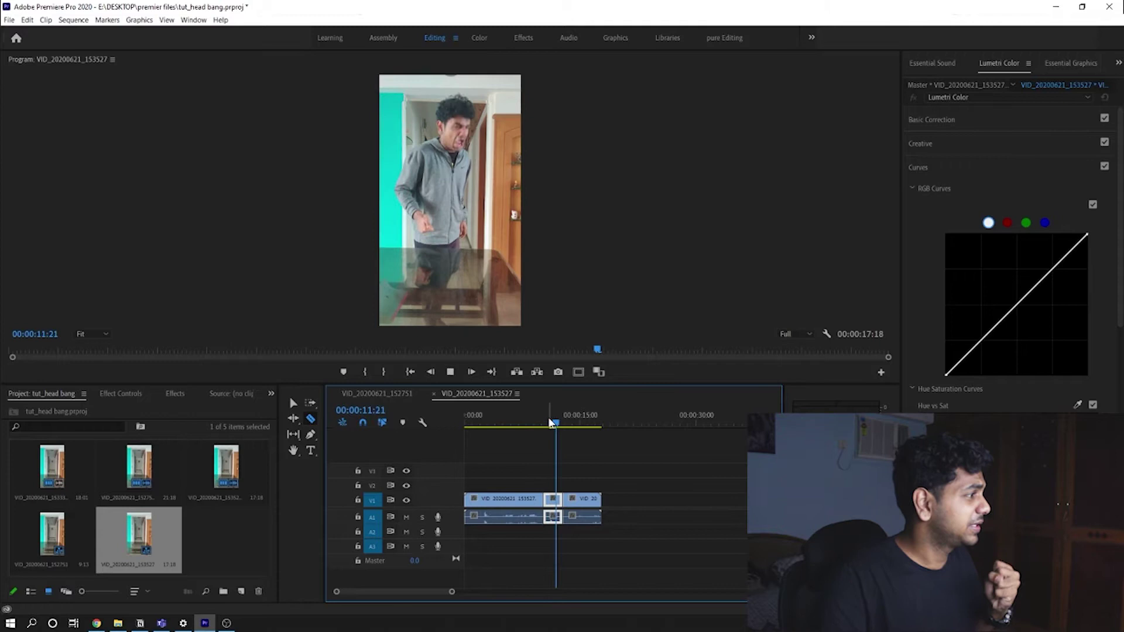
key("space")
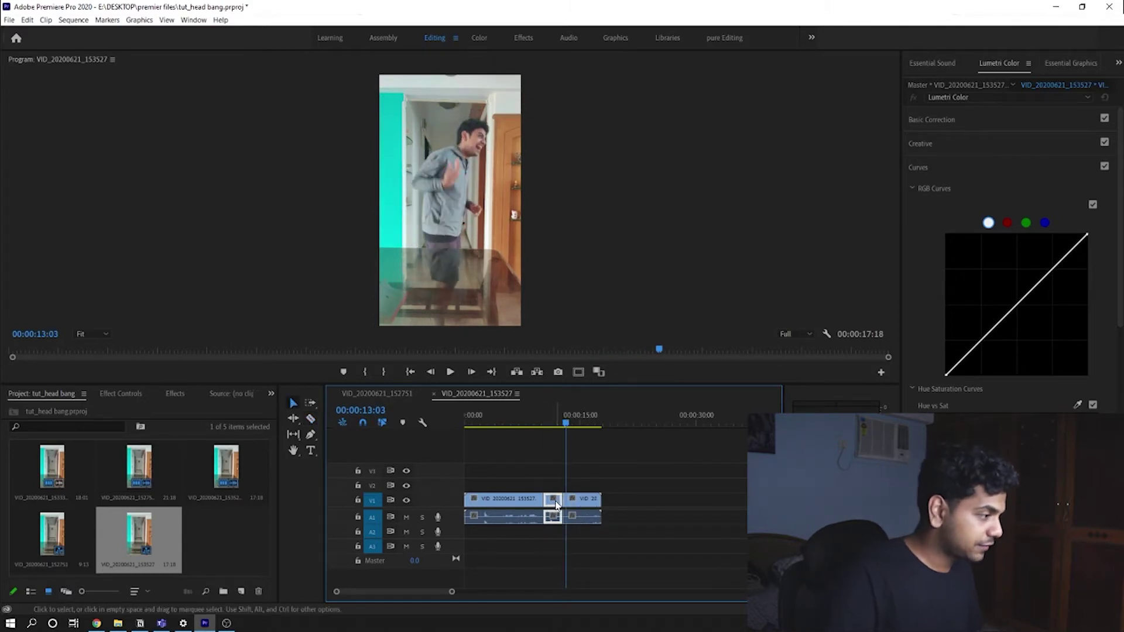
Overwrite VID_20200621_153527 onto V2 at 4:01 in the 152751 sequence and preview the overlay
left_click(377, 394)
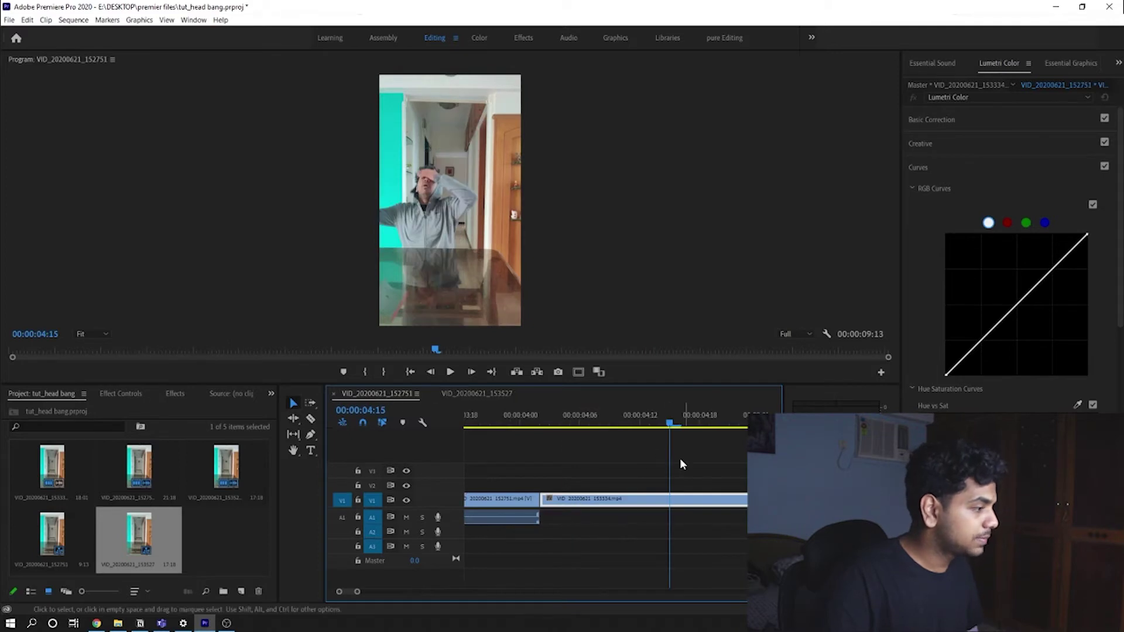
left_click(528, 416)
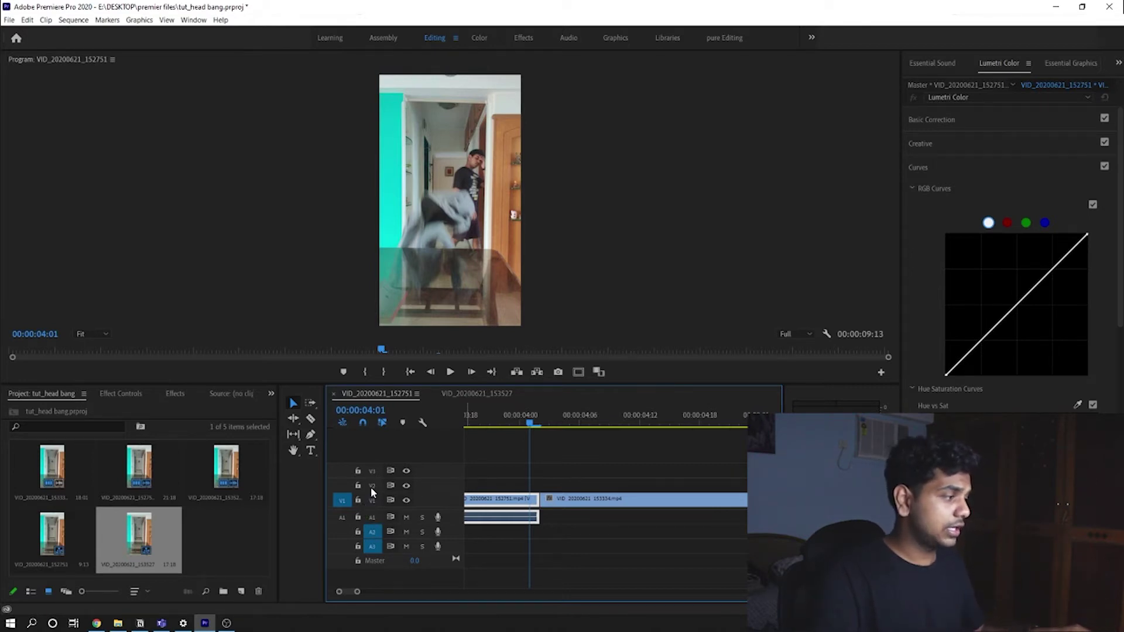
left_click(376, 486)
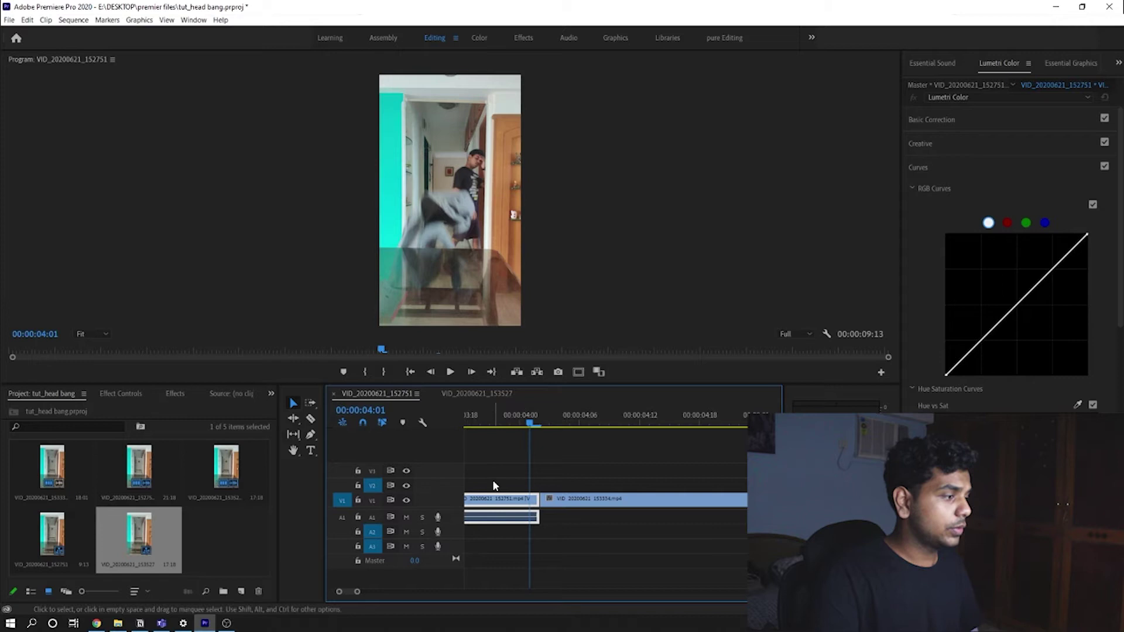
key("period")
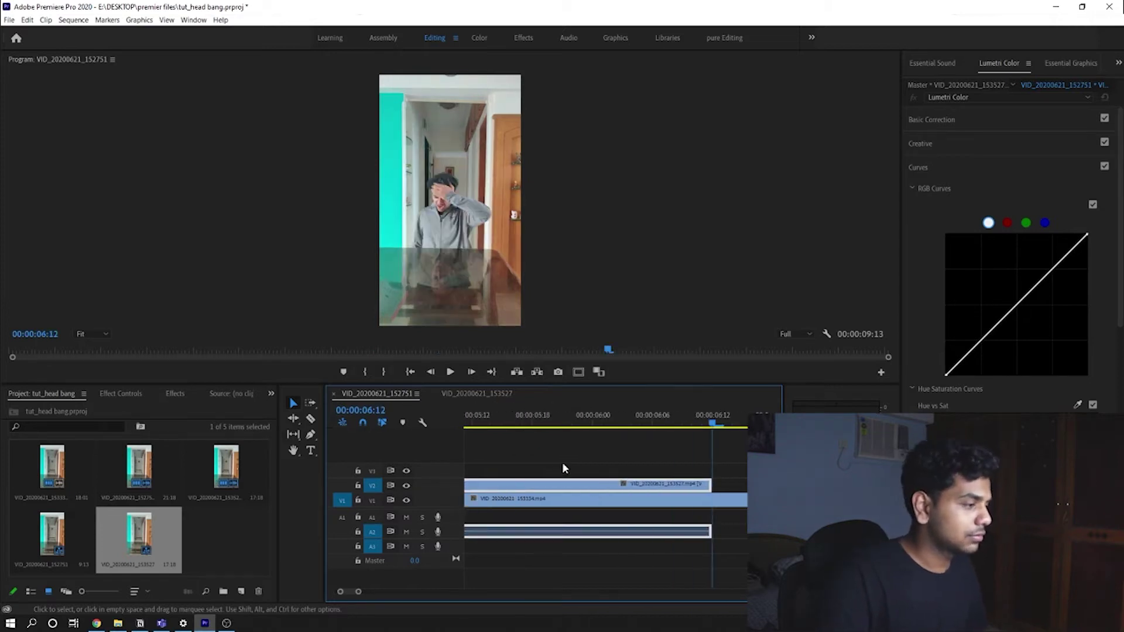
scroll(553, 461, "up", 4)
left_click(571, 421)
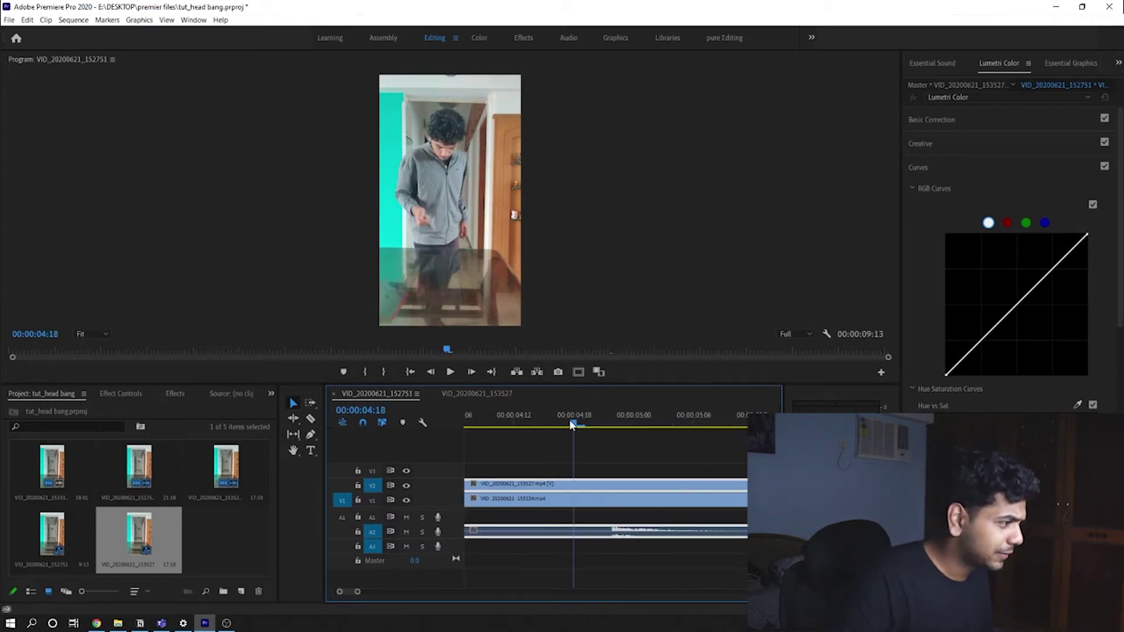
key("space")
Split the V2 clip and its audio at 04:21 and locate the end point near 05:09
left_click(574, 423)
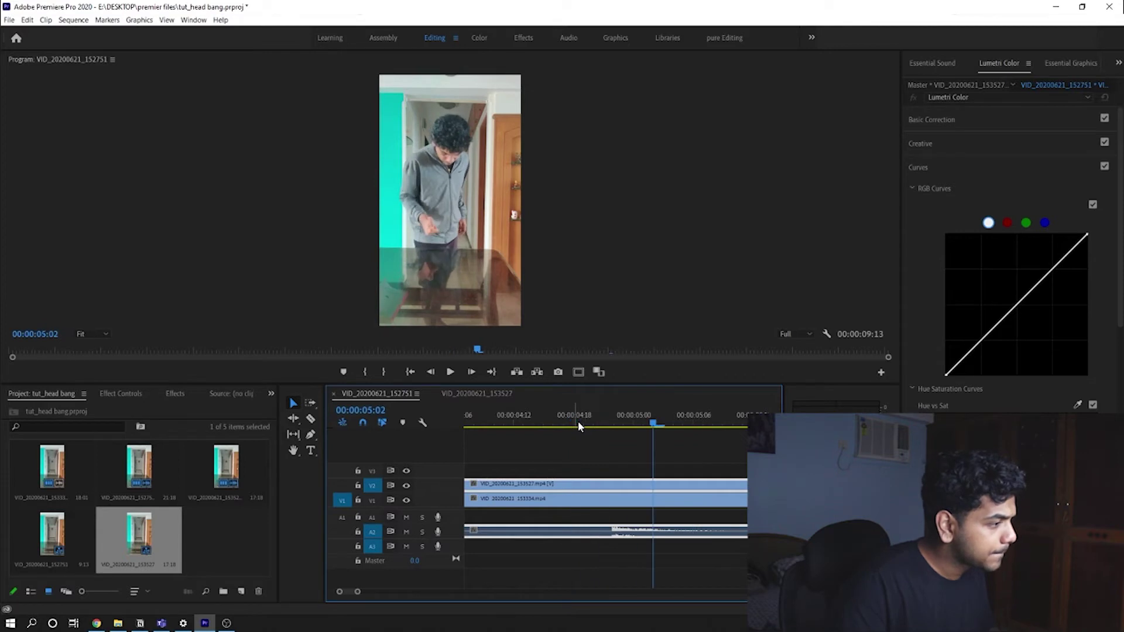
left_click(579, 423)
left_click(575, 427)
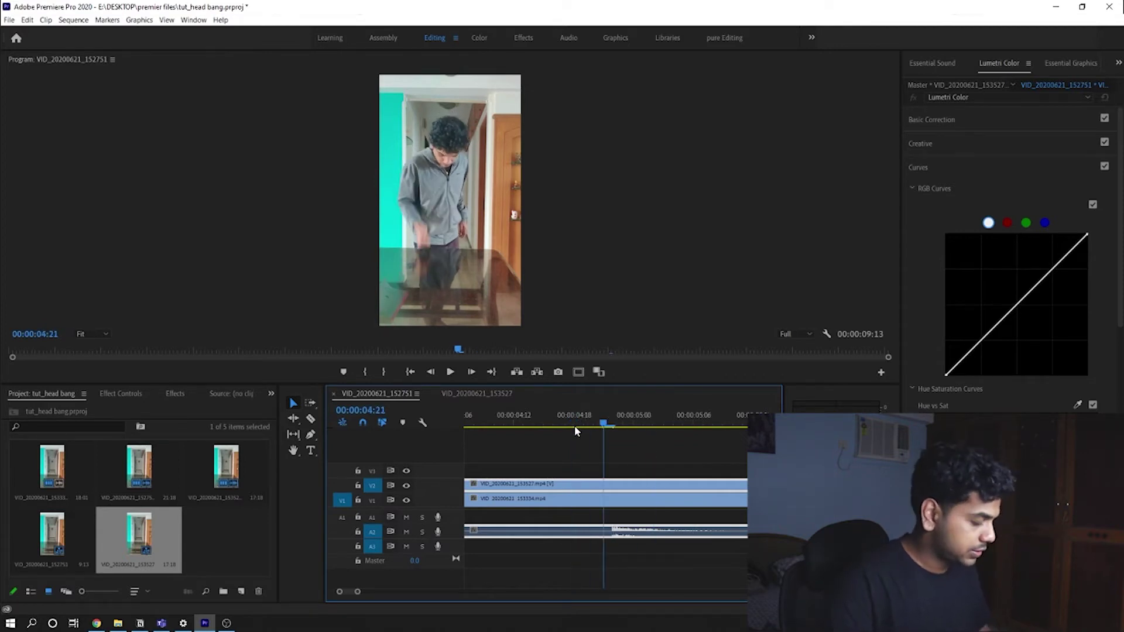
key("c")
left_click(609, 485)
key("space")
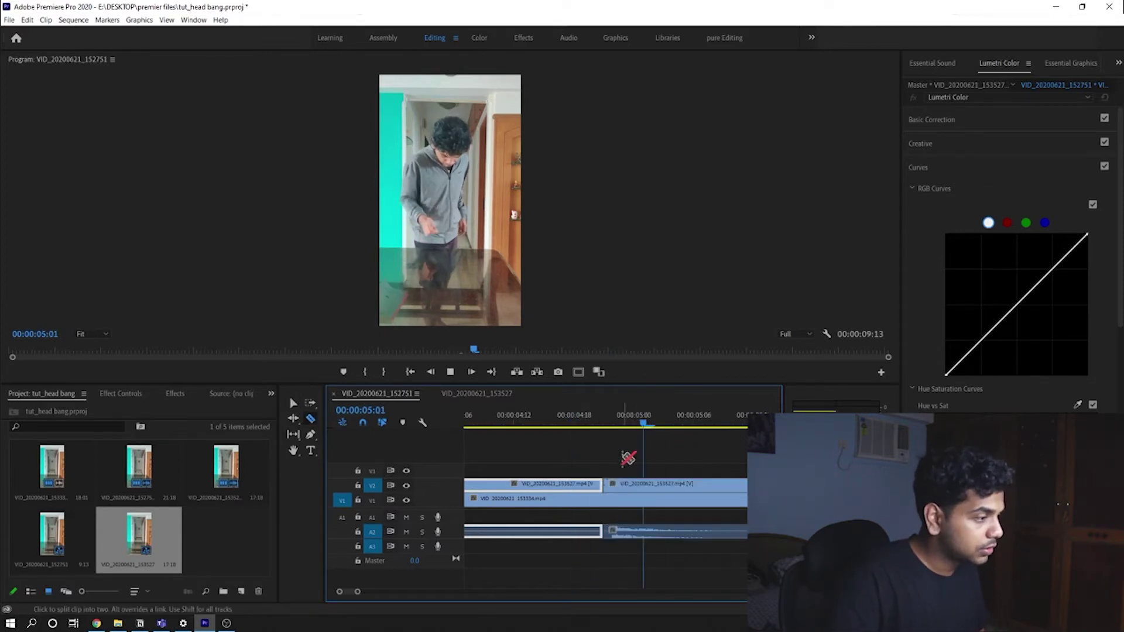
key("space")
Delete the V2 pieces before and after the 12-frame section, leaving the short clip selected
key("v")
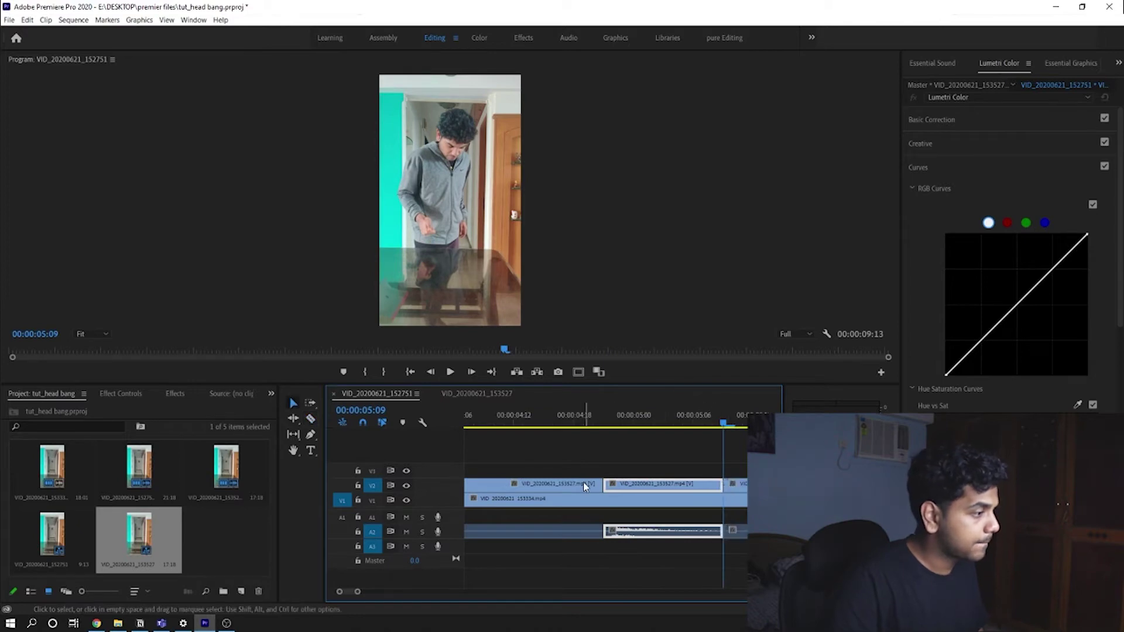
left_click(590, 484)
key("Delete")
left_click(741, 485)
key("Delete")
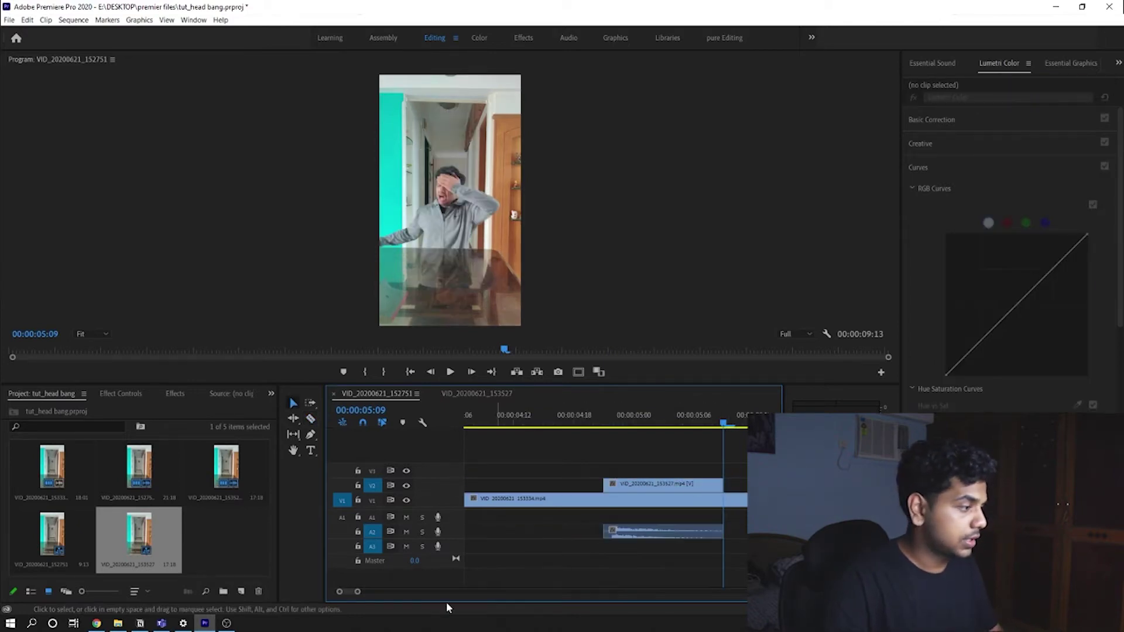
left_click_drag(362, 591, 391, 590)
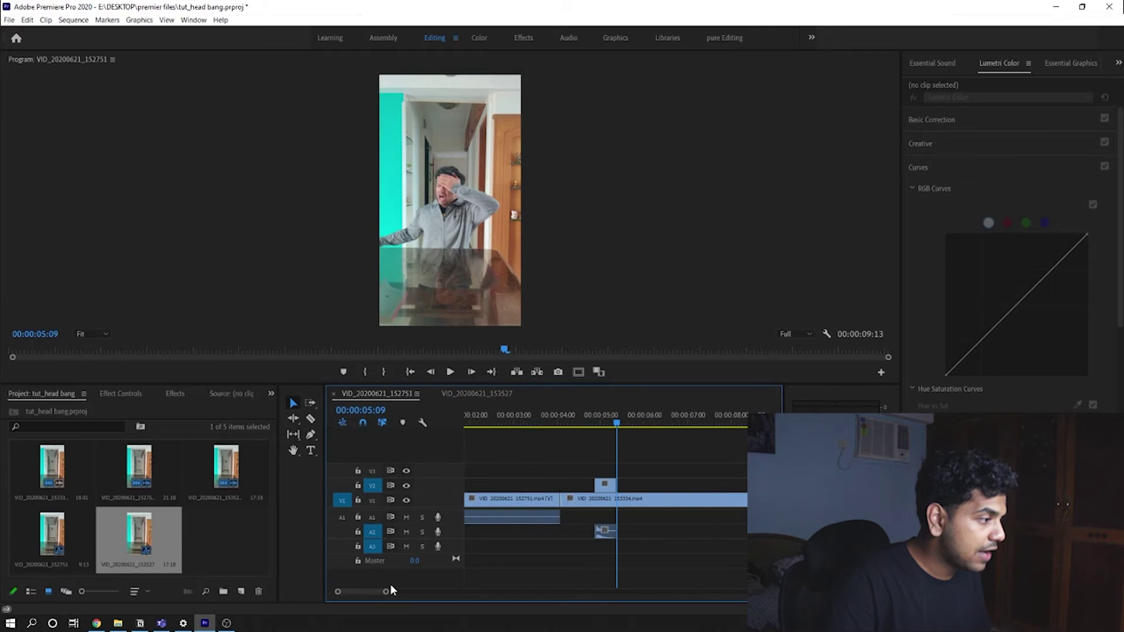
left_click(605, 490)
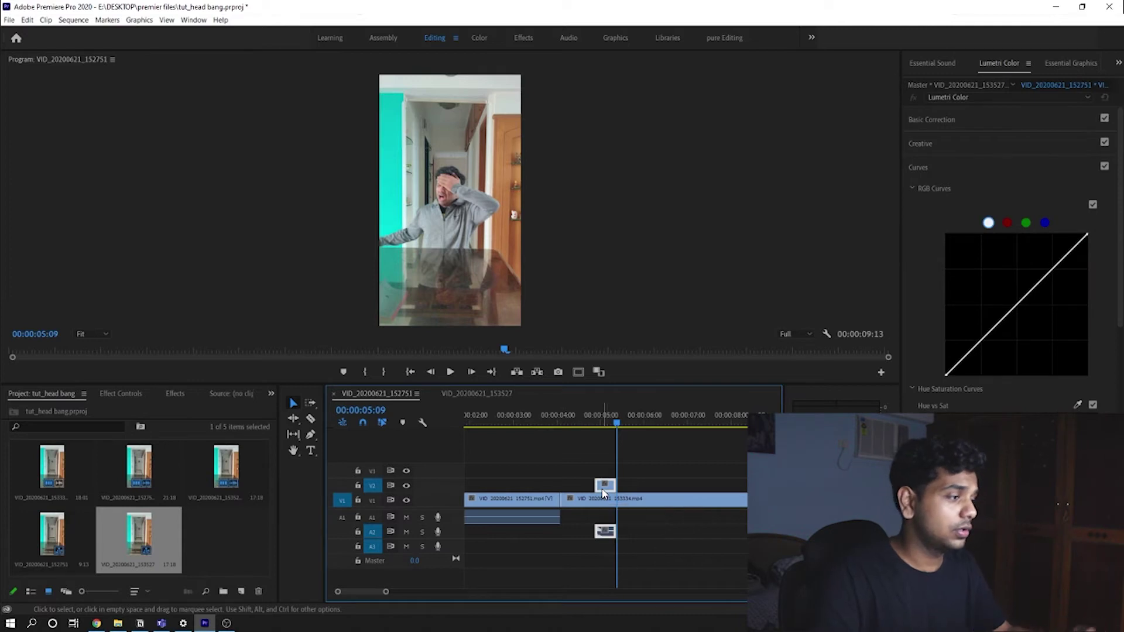
Unlink the short V2 clip and delete its video, keeping only the audio
right_click(605, 488)
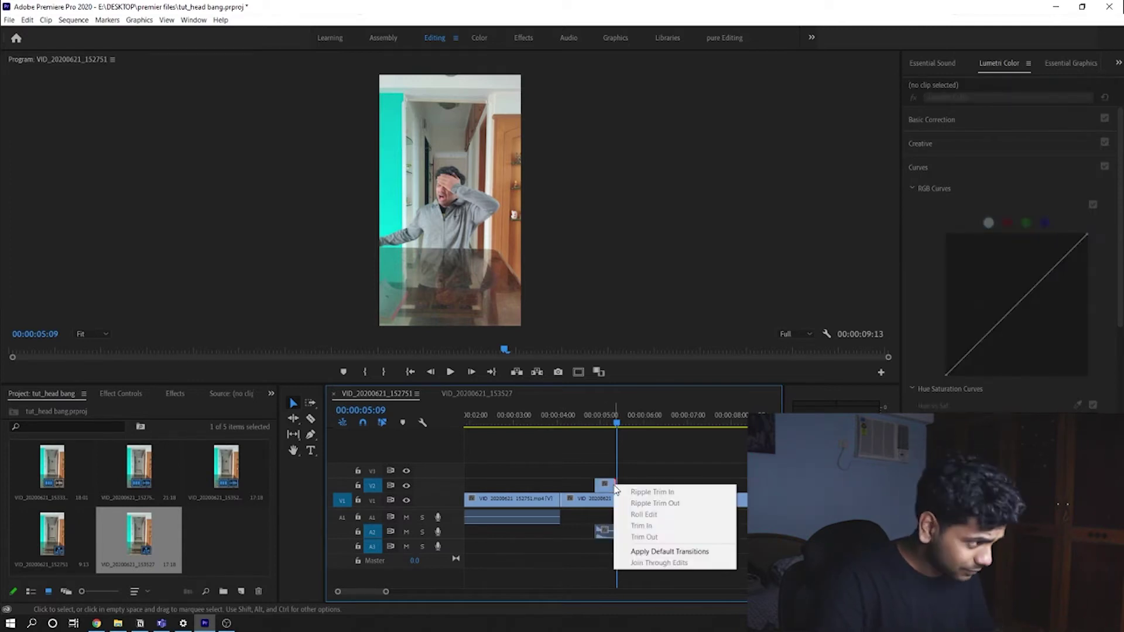
left_click(615, 490)
right_click(612, 491)
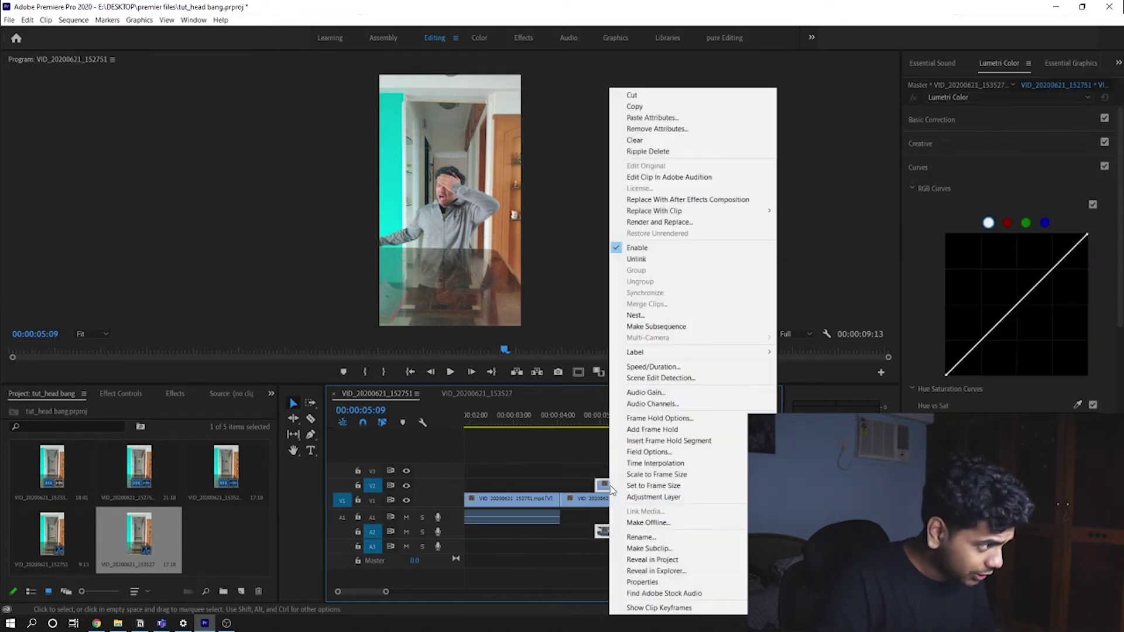
left_click(637, 259)
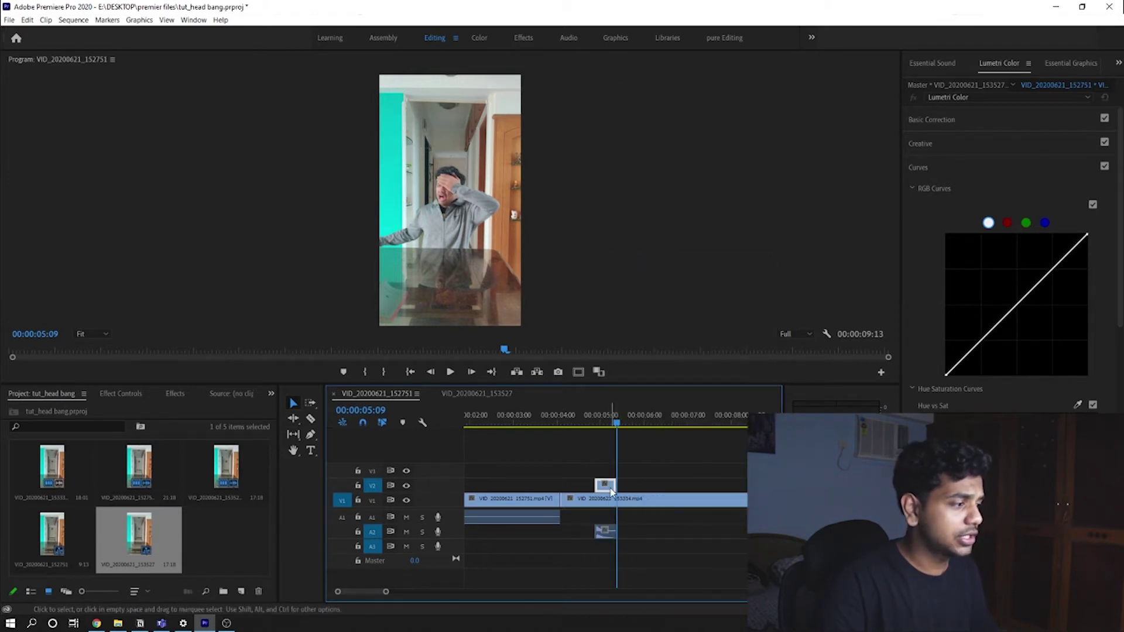
key("Delete")
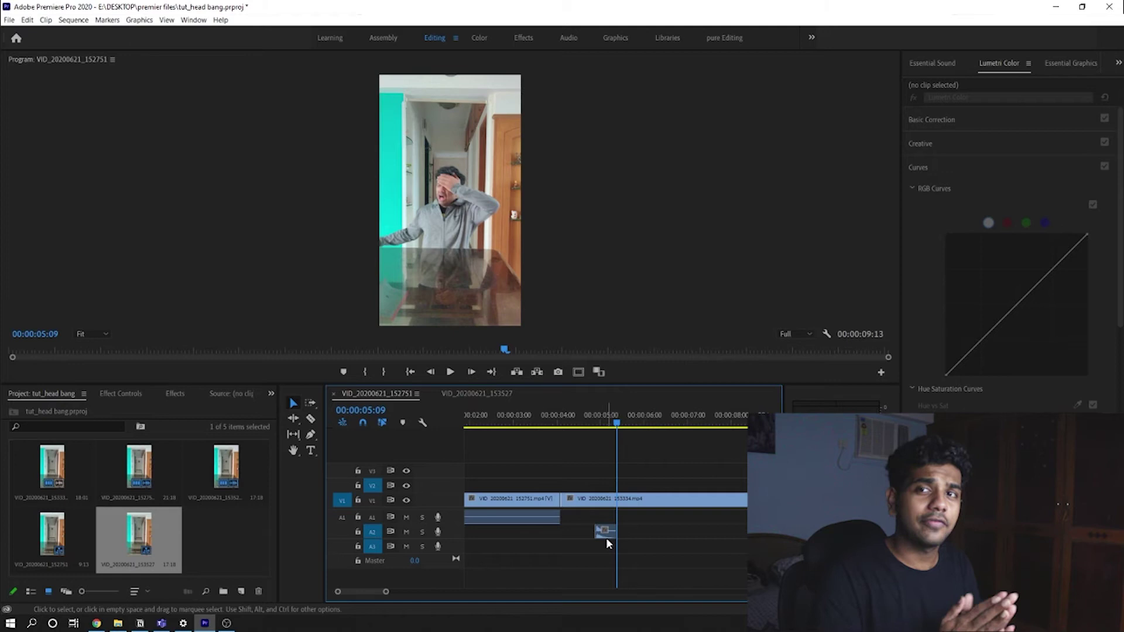
Move the impact audio 19 frames earlier and play the cut from about 04:00
left_click_drag(605, 539, 569, 540)
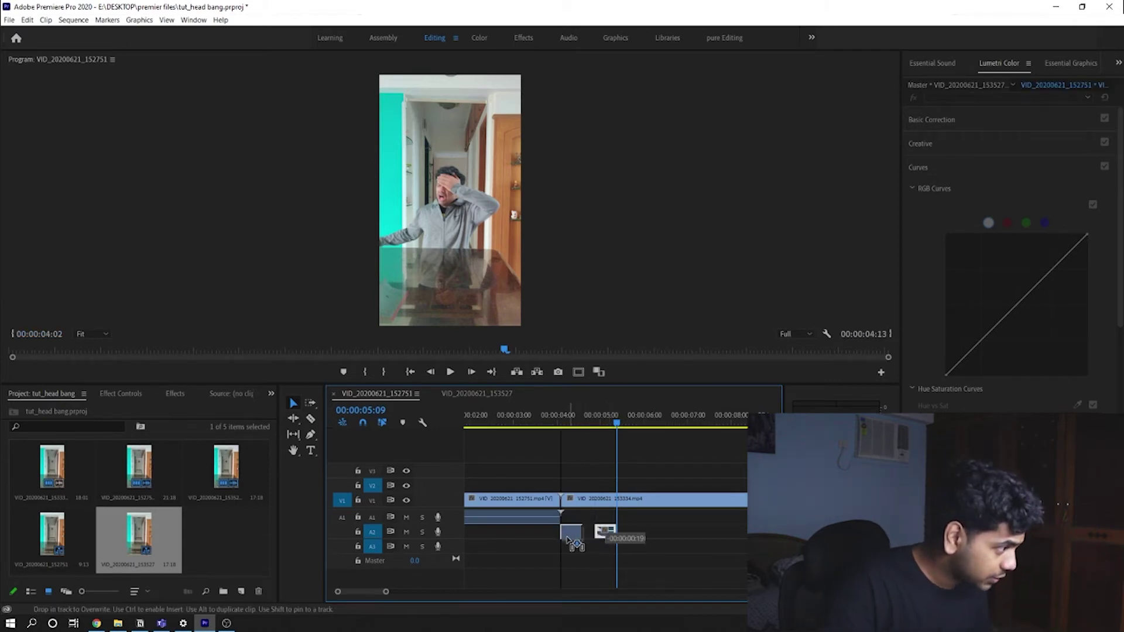
left_click(547, 415)
key("space")
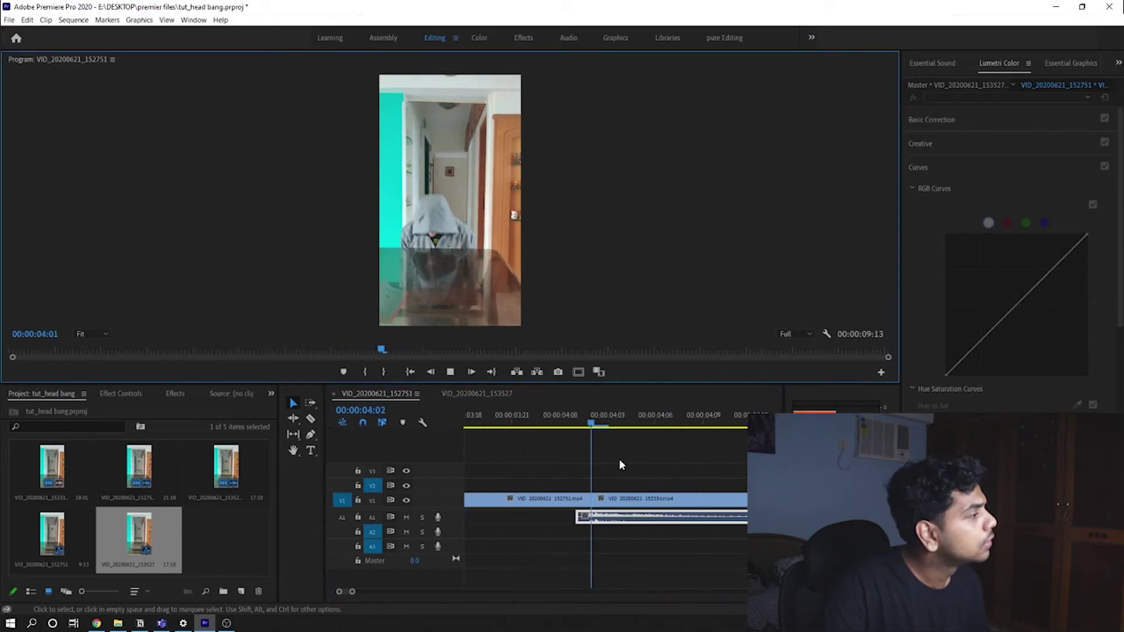
key("space")
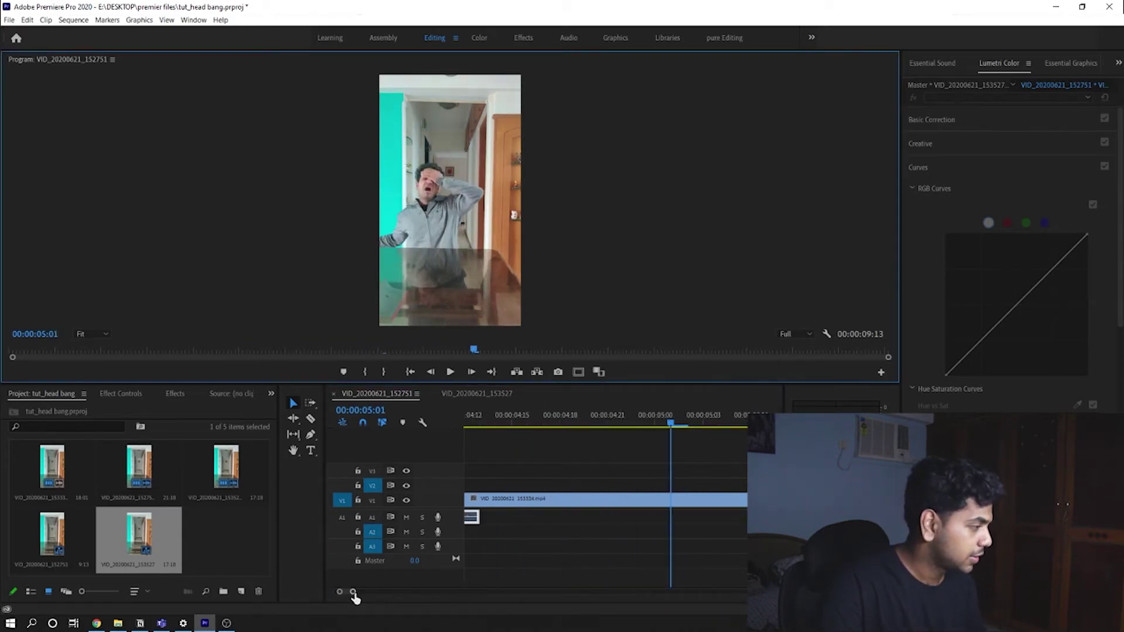
left_click_drag(354, 592, 362, 592)
left_click(550, 417)
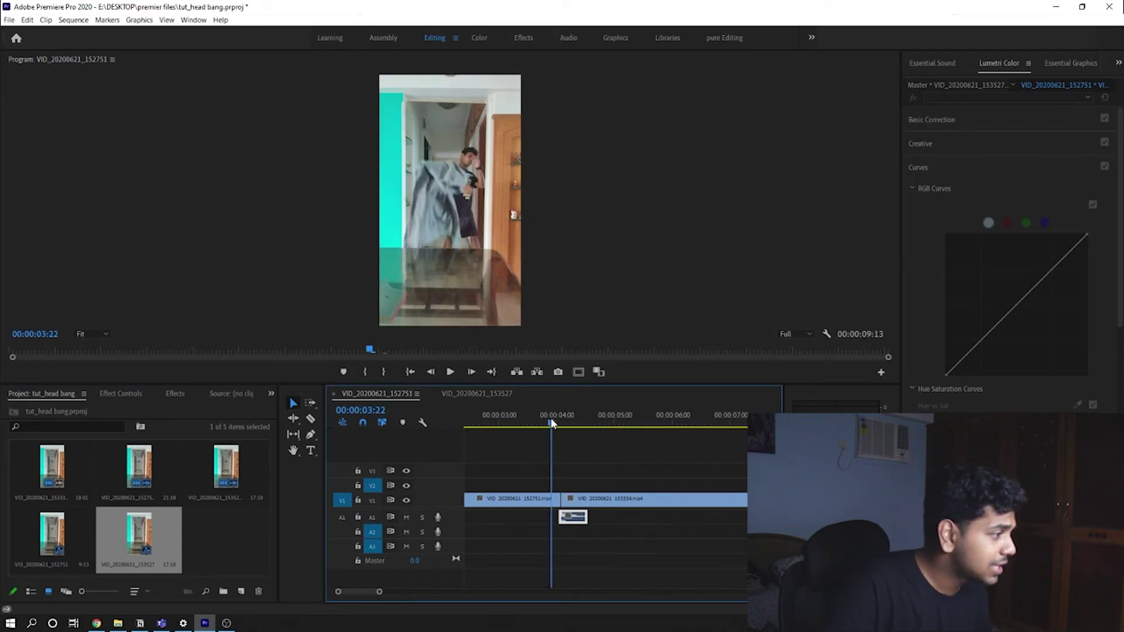
key("space")
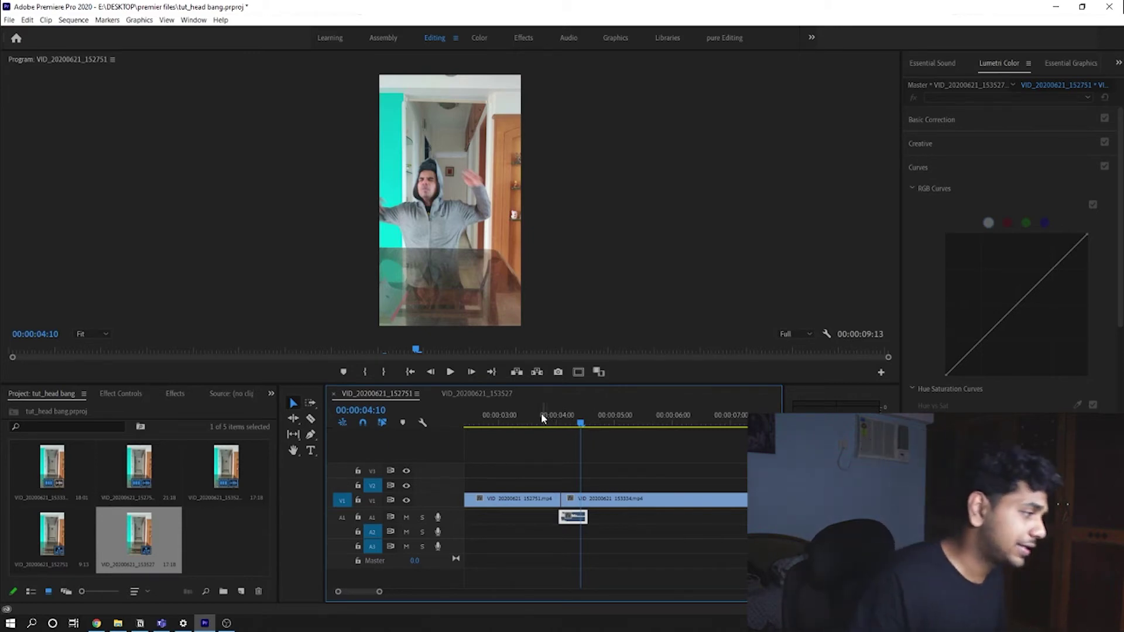
left_click(539, 417)
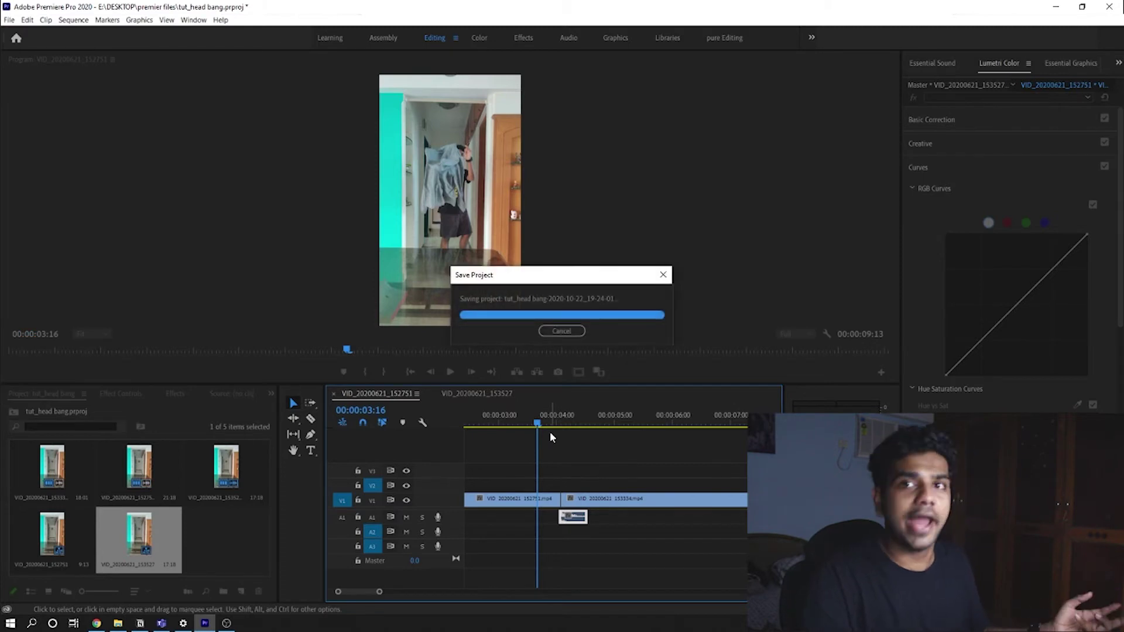
key("space")
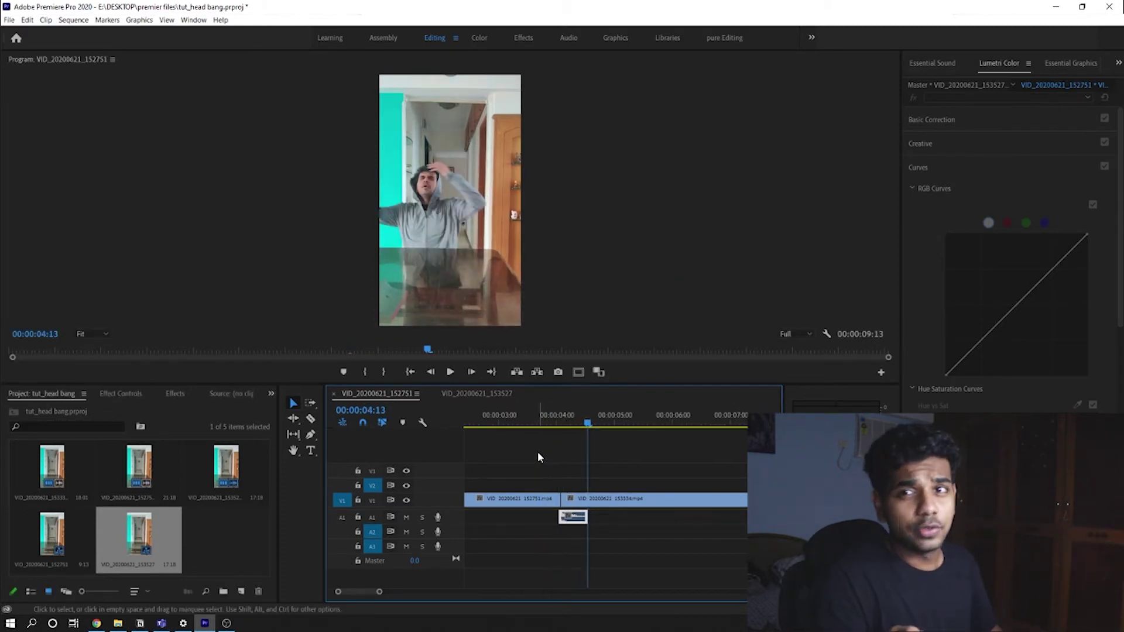
left_click_drag(588, 427, 558, 432)
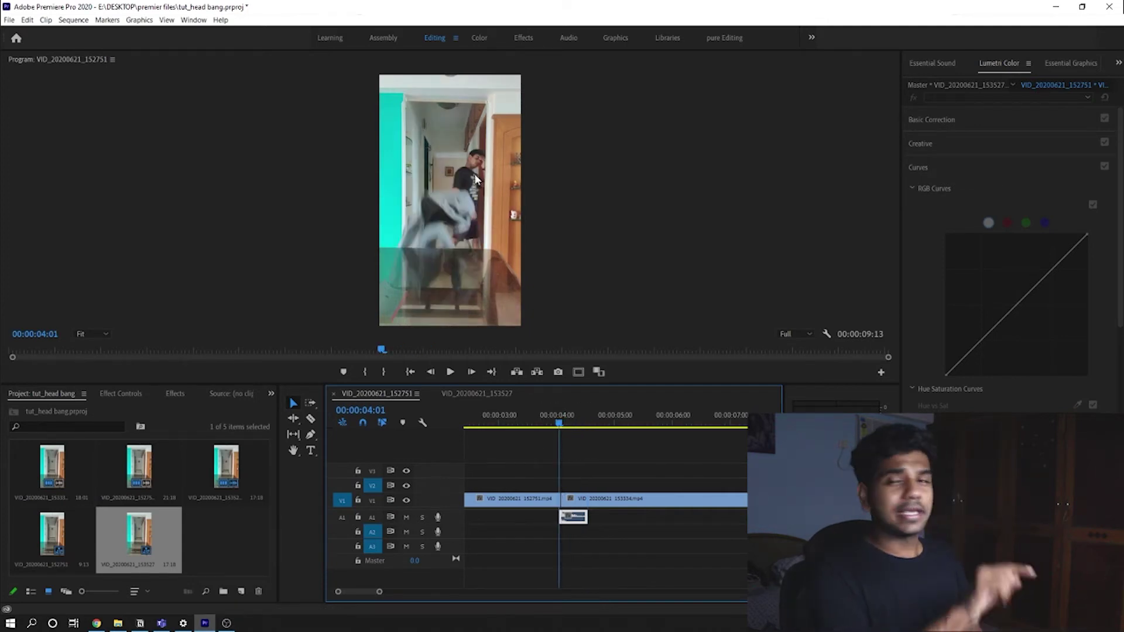
key("Right")
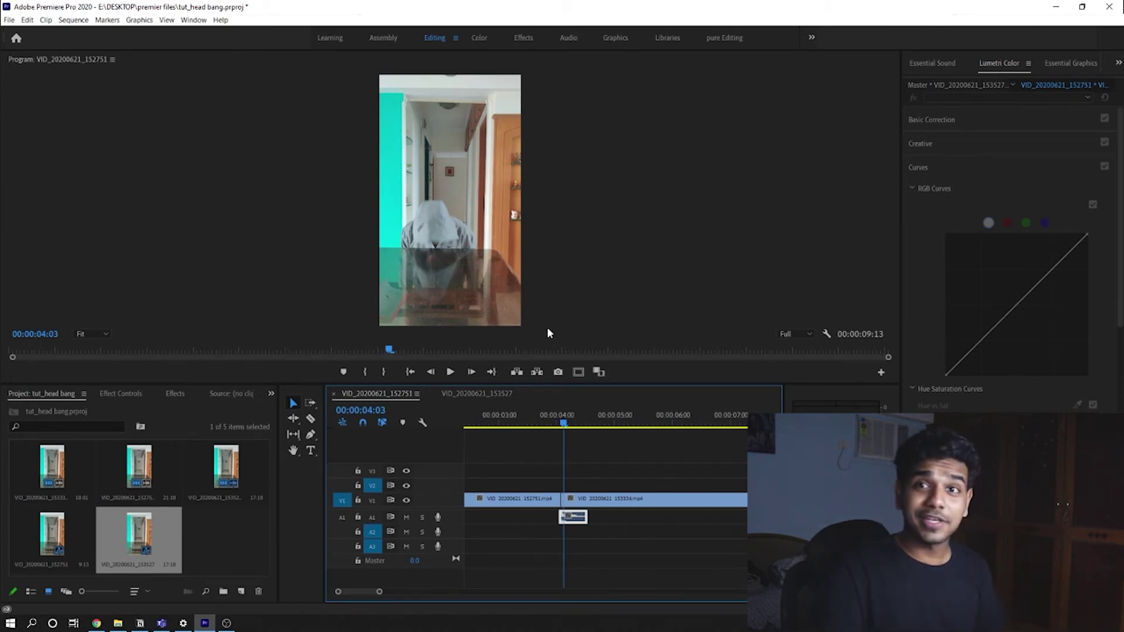
key("c")
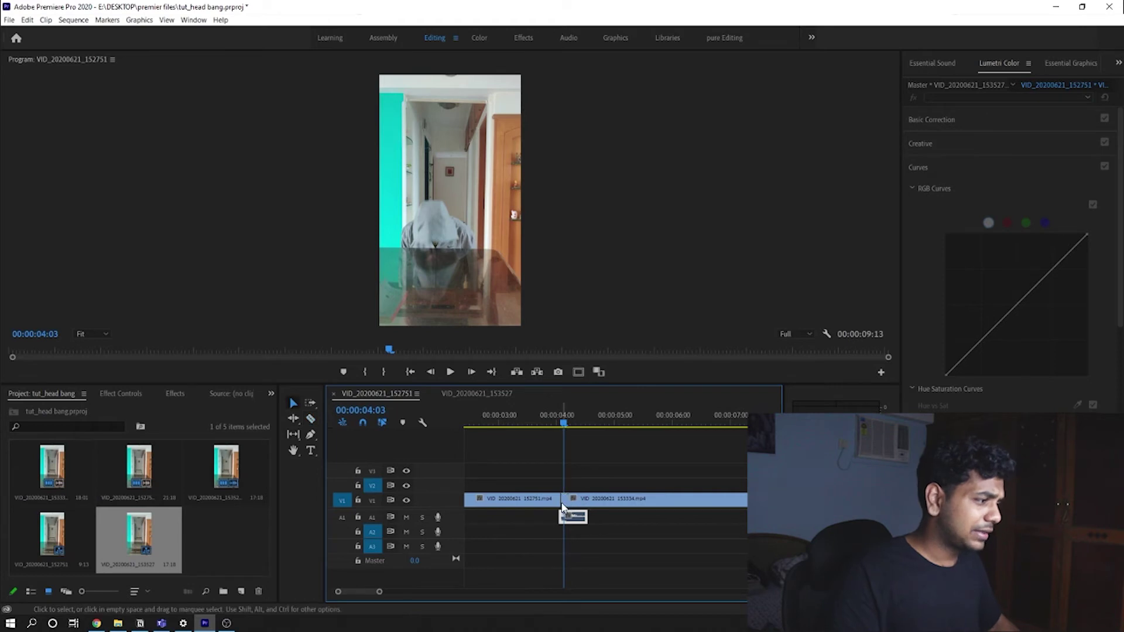
Play back the nested, zoomed sequence from 04:02, then return to about 03:02 to review
left_click(562, 504)
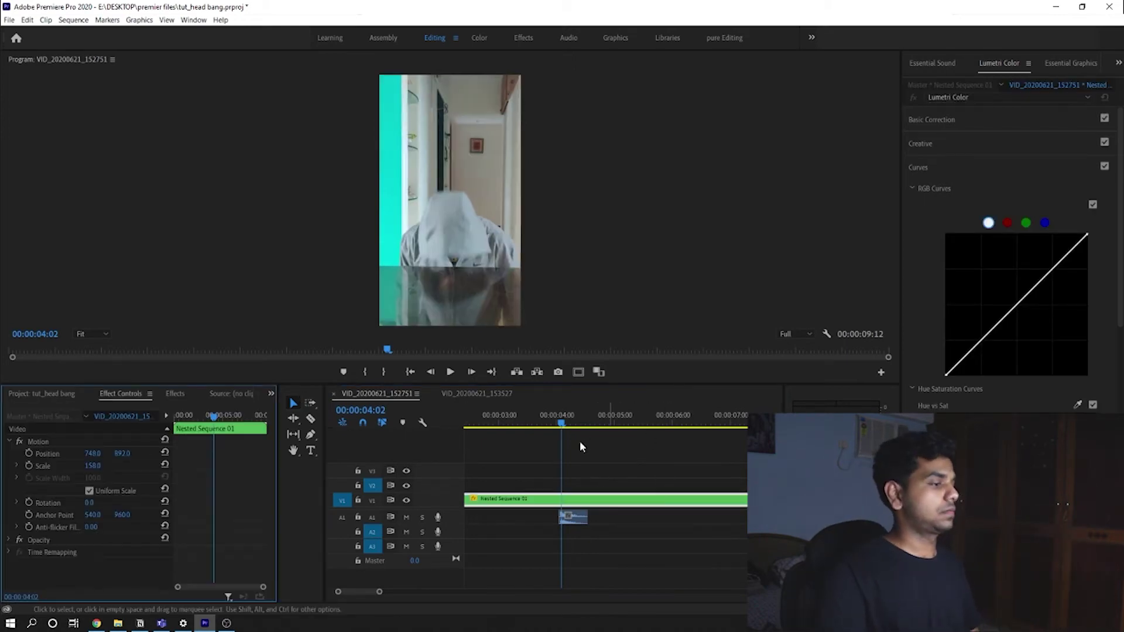
left_click(581, 448)
key("space")
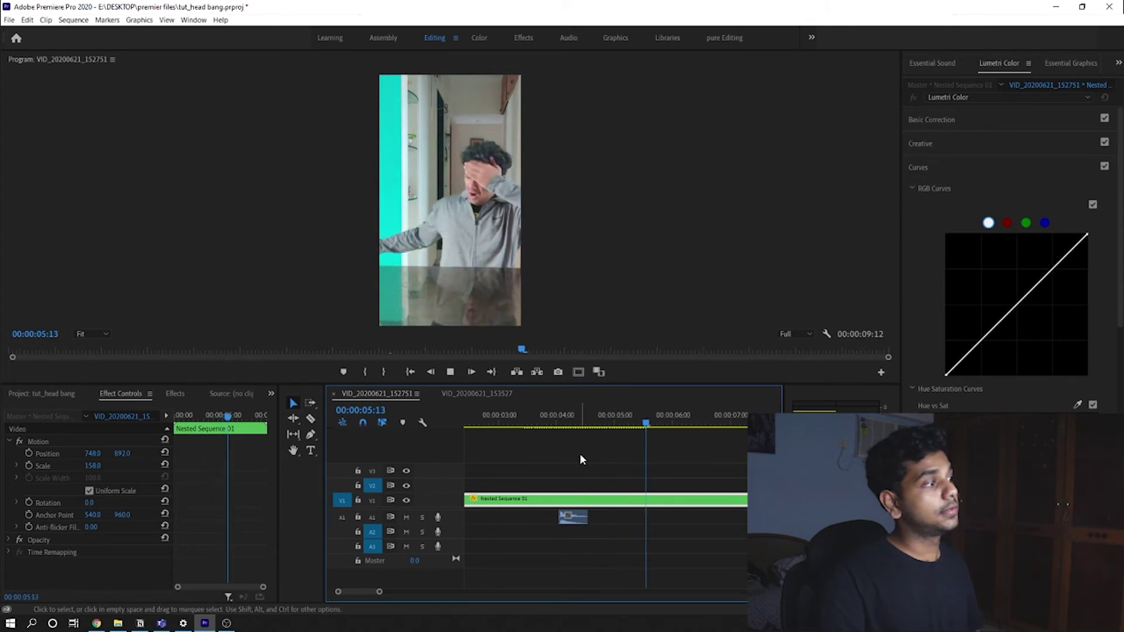
left_click(504, 417)
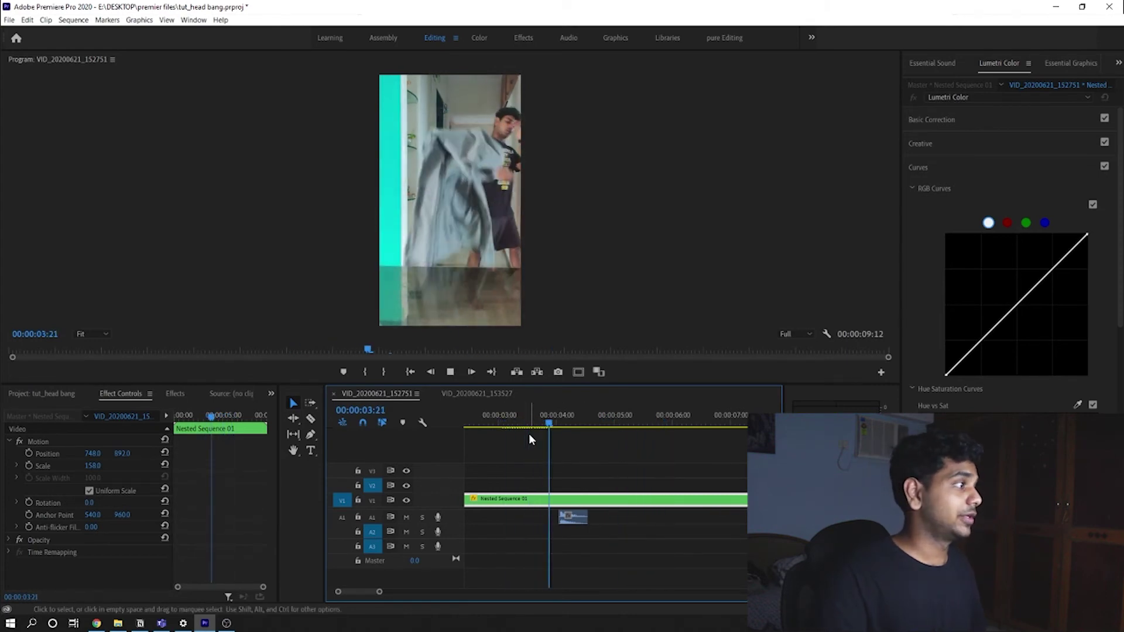